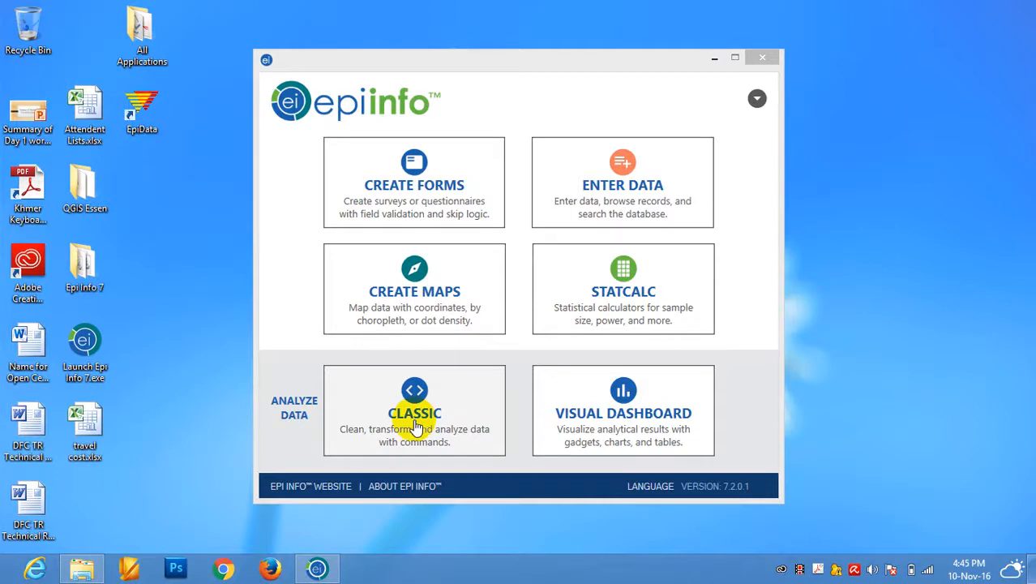
Open the Classic analysis module and start a Read with the database type Microsoft Access 2002-2003 (.mdb).
click(418, 422)
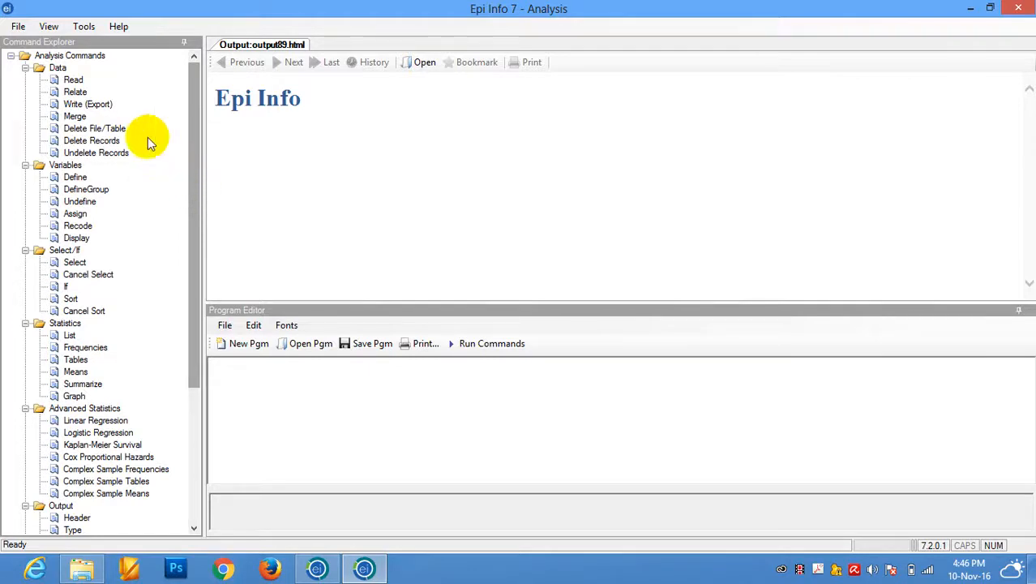
click(72, 81)
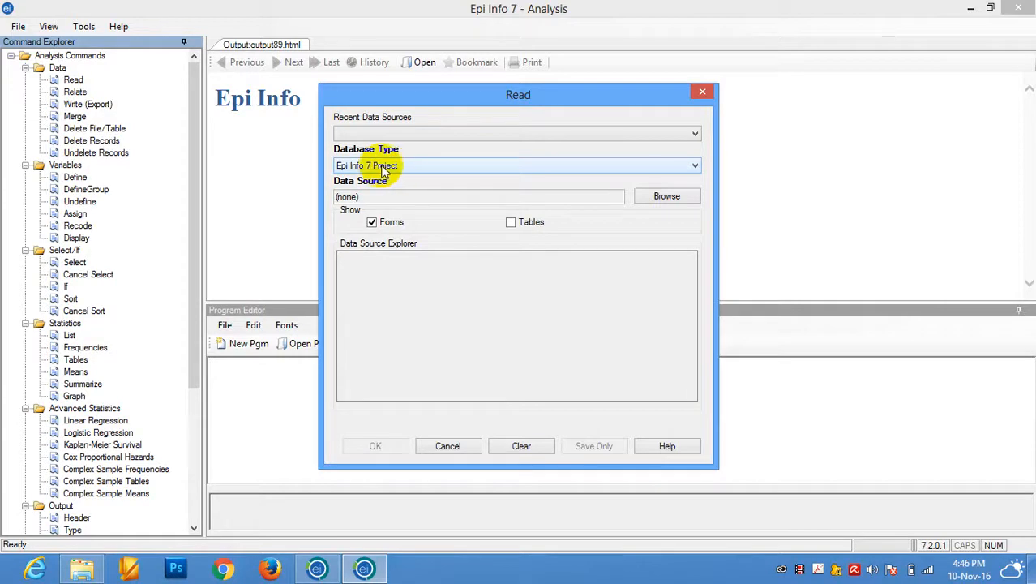
click(410, 166)
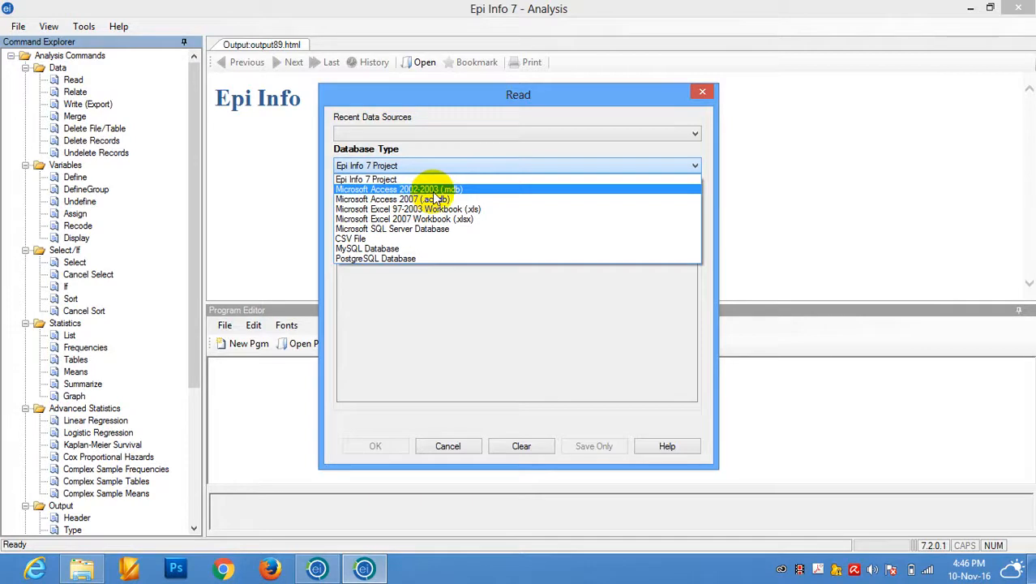
click(434, 190)
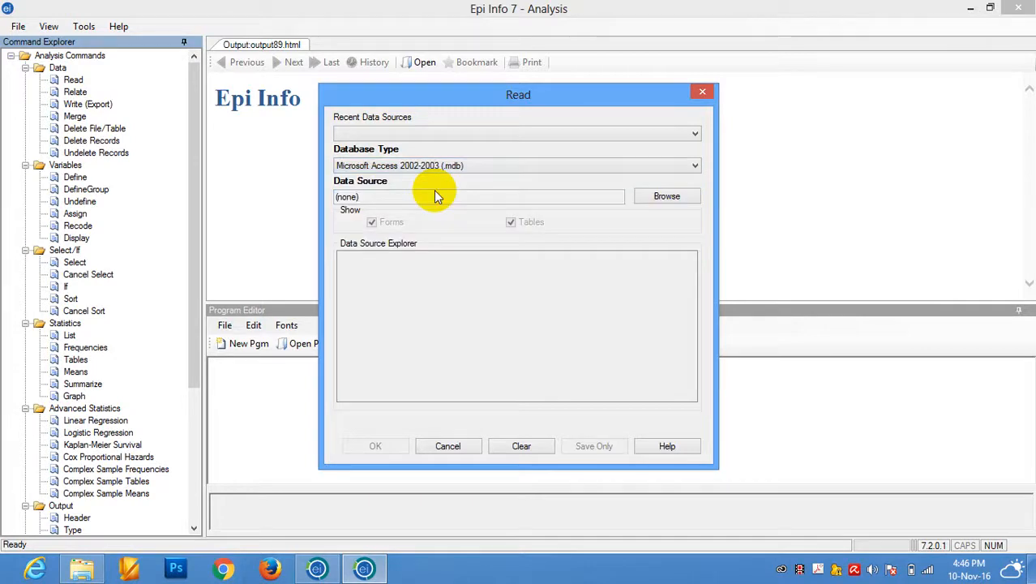
Load the Matchdata table from CholeraOutbreakRatanakiri27(HH).mdb in the Sample_data folder.
click(665, 197)
click(660, 268)
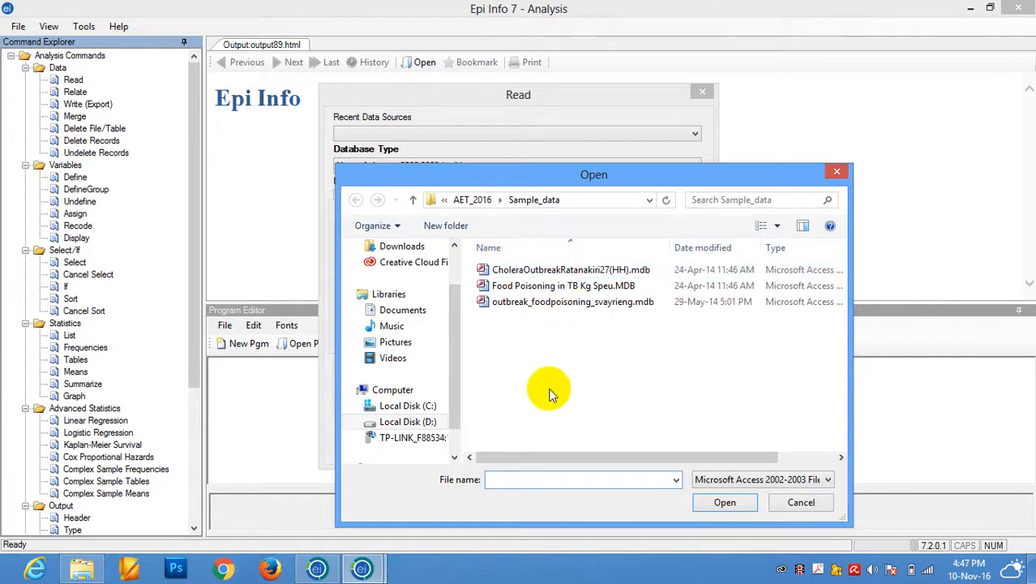
click(577, 276)
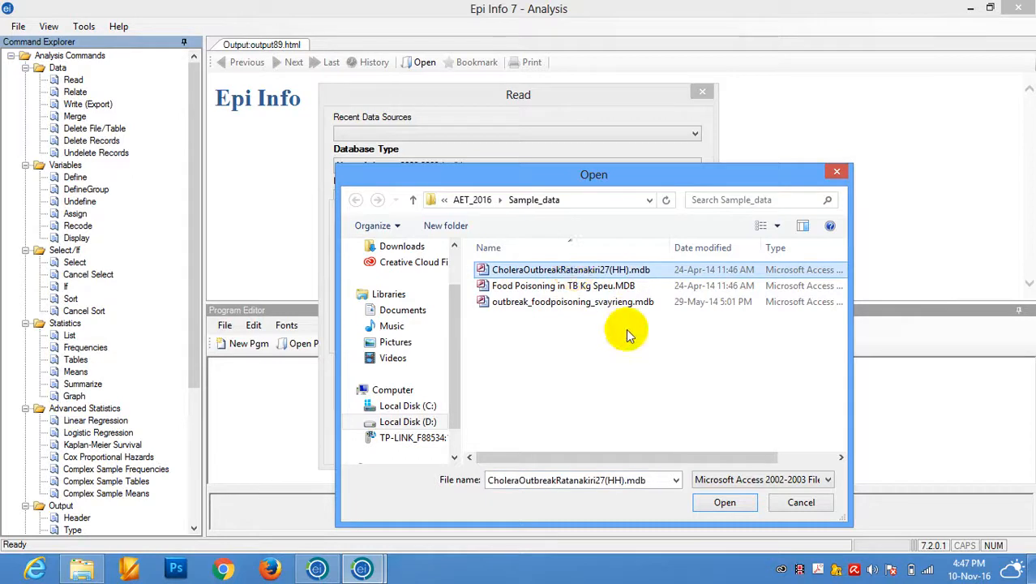
click(722, 503)
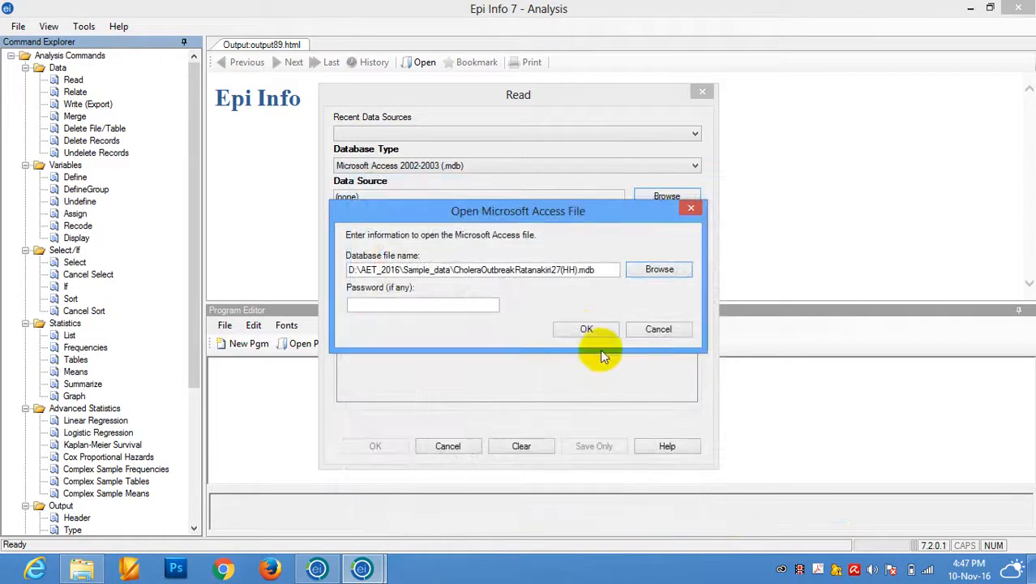
click(587, 332)
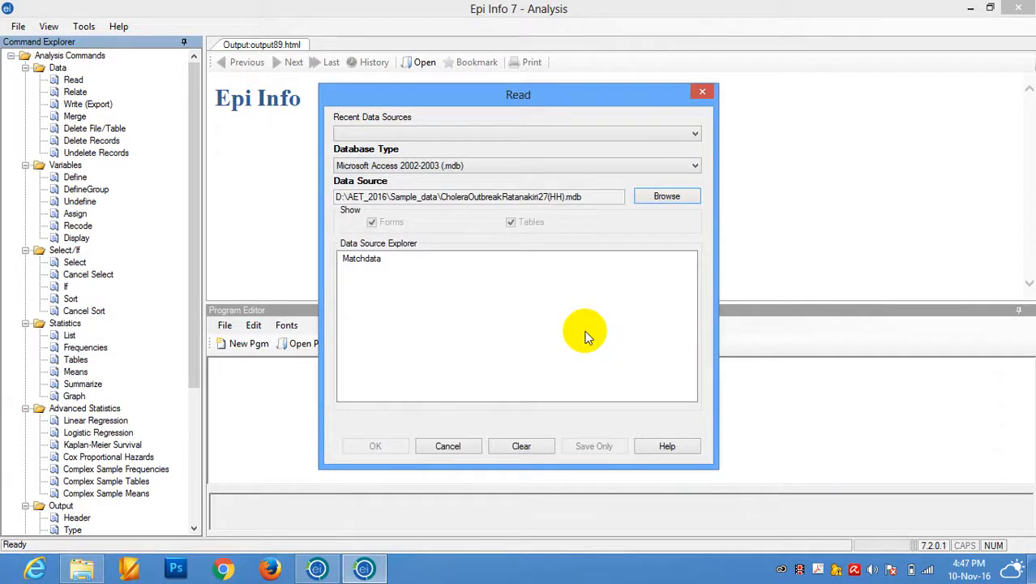
click(363, 266)
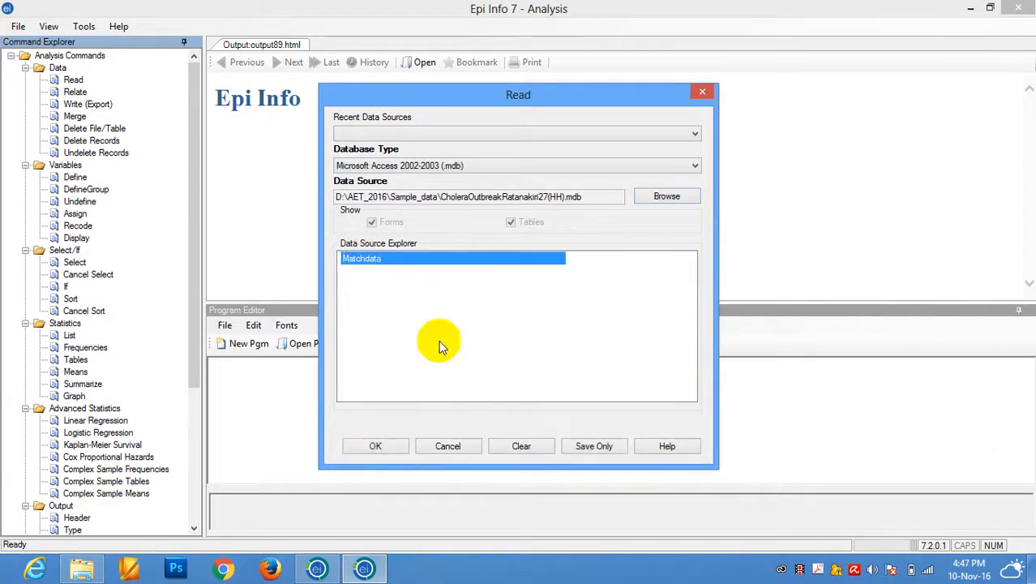
click(376, 446)
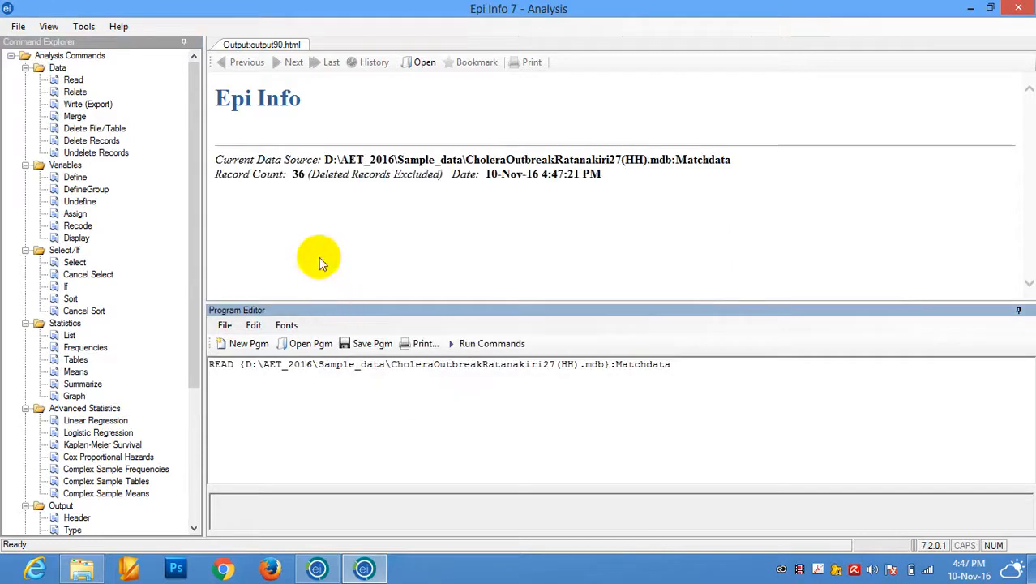
Check the record count in the output of the loaded Matchdata table.
double_click(300, 174)
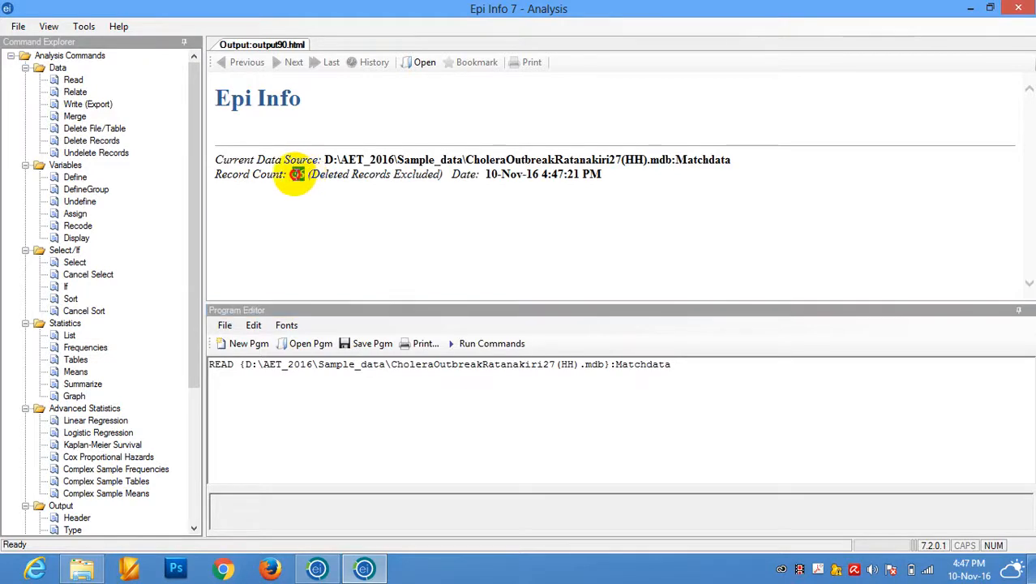
click(301, 180)
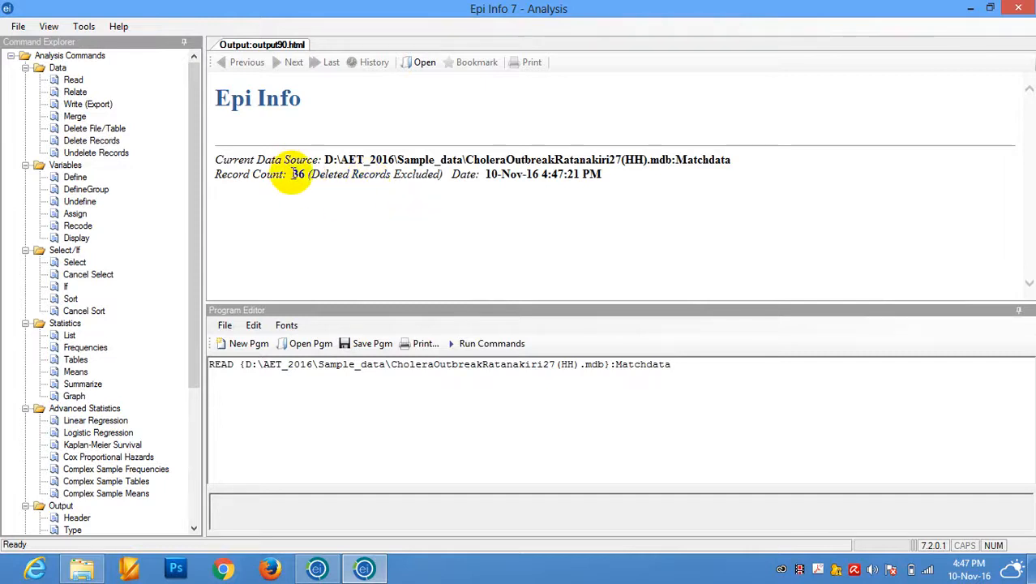
drag(292, 173, 305, 175)
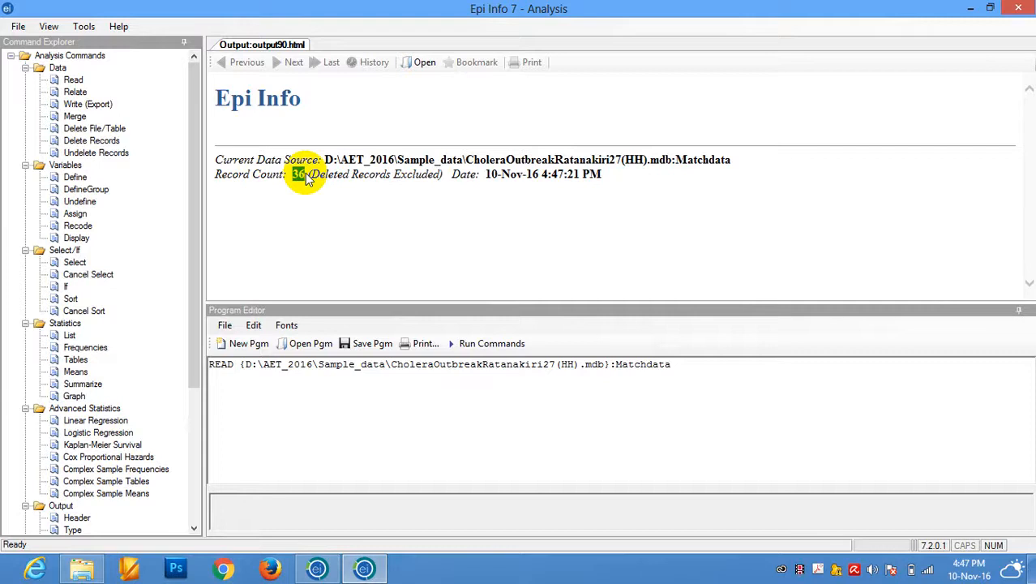
Delete the READ command line for the Matchdata table from the program editor.
click(680, 366)
drag(679, 366, 213, 365)
key(Delete)
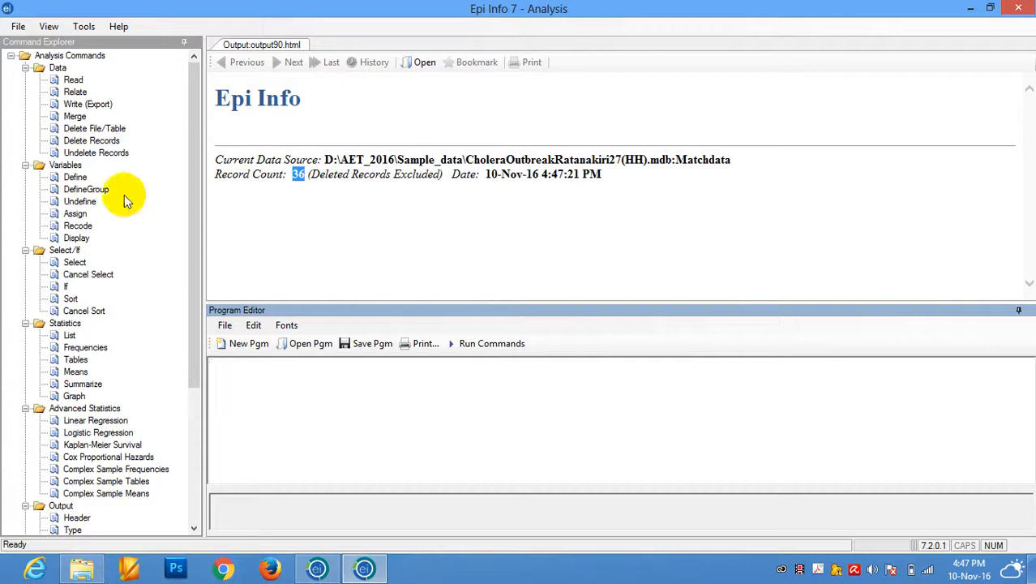
Read Sheet1$ from Food_poisioning_Svay rieng.xlsx as a Microsoft Excel 2007 Workbook (.xlsx), treating the first row as header information.
click(71, 80)
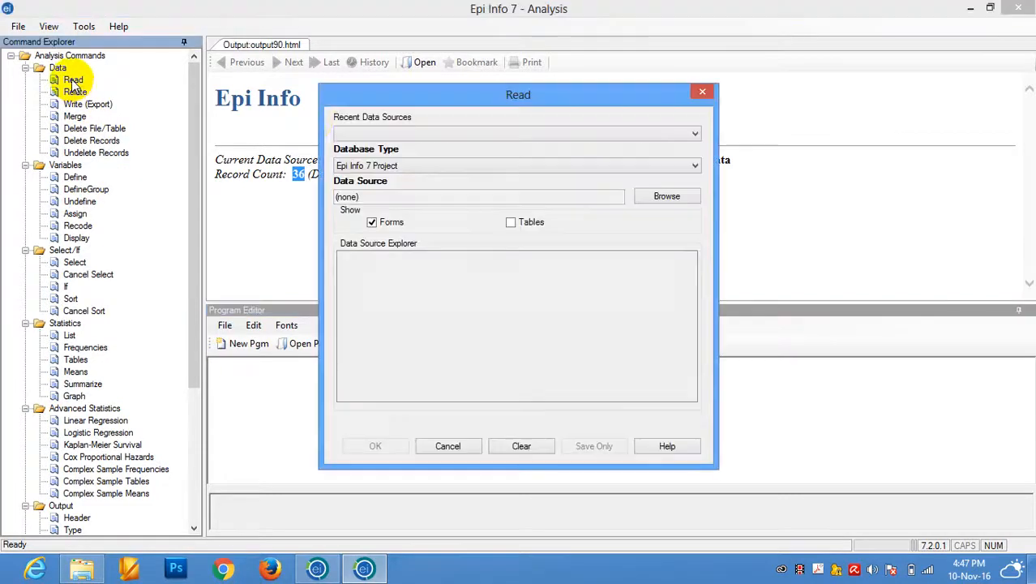
click(521, 166)
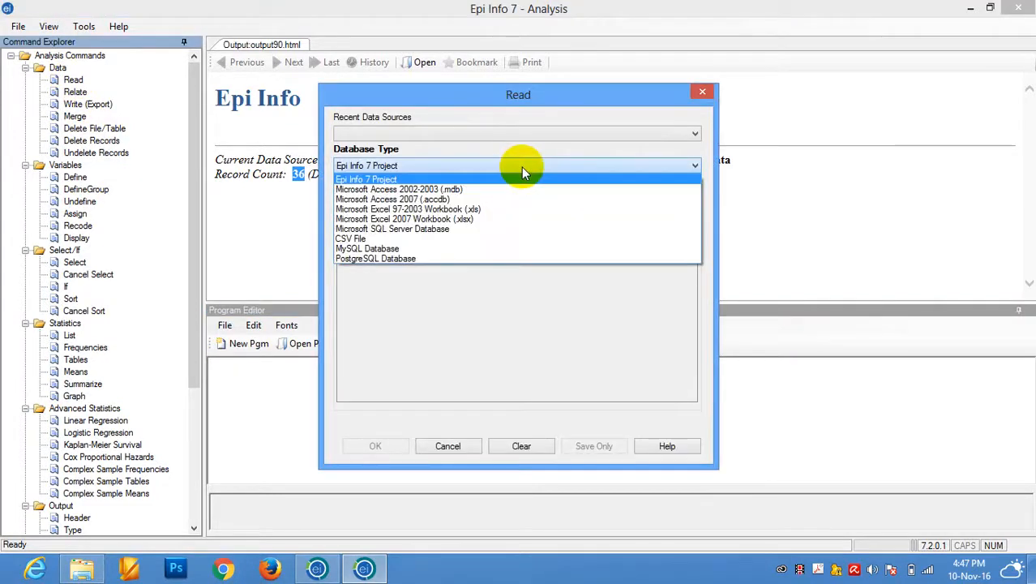
click(468, 227)
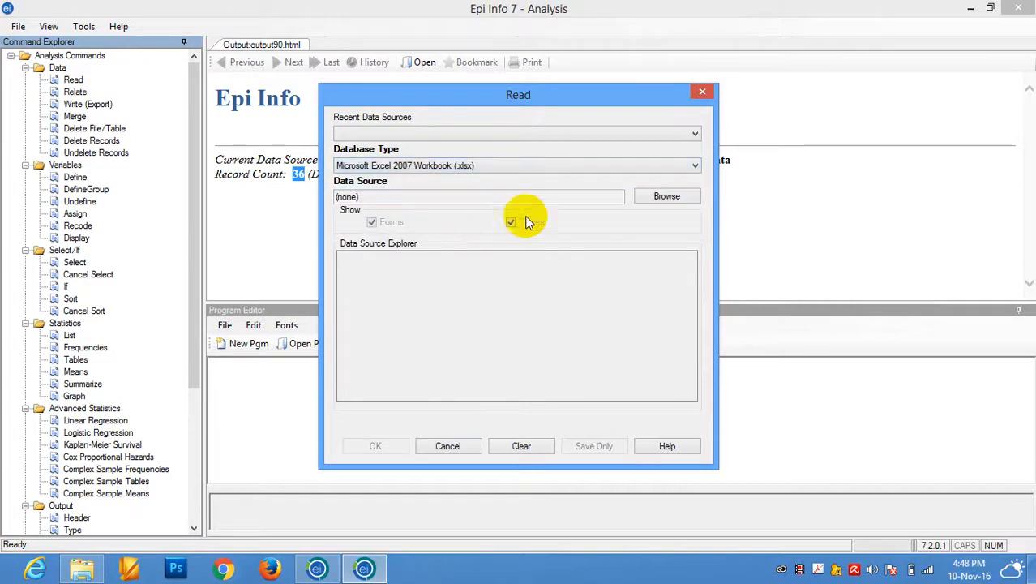
click(663, 197)
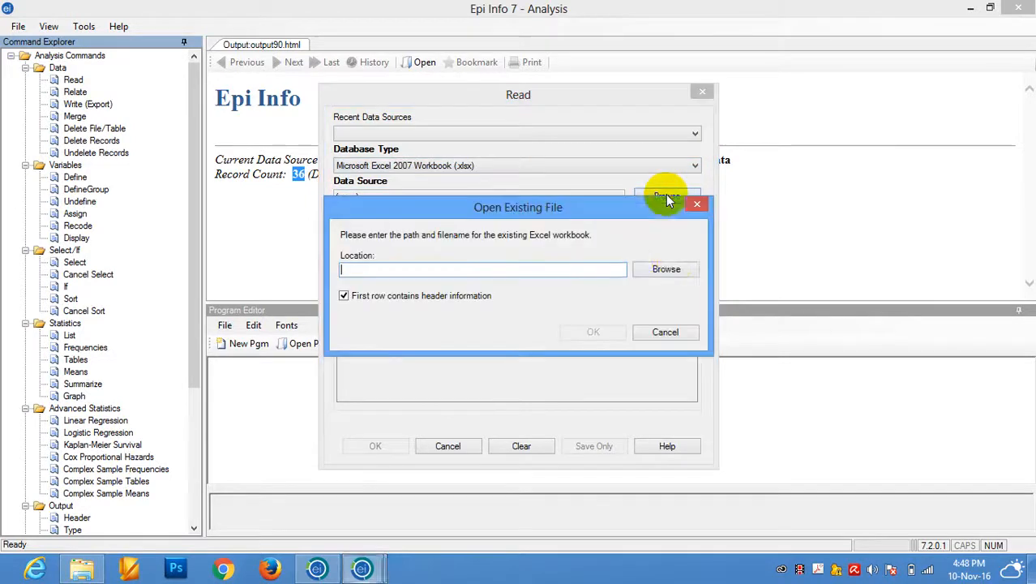
click(671, 269)
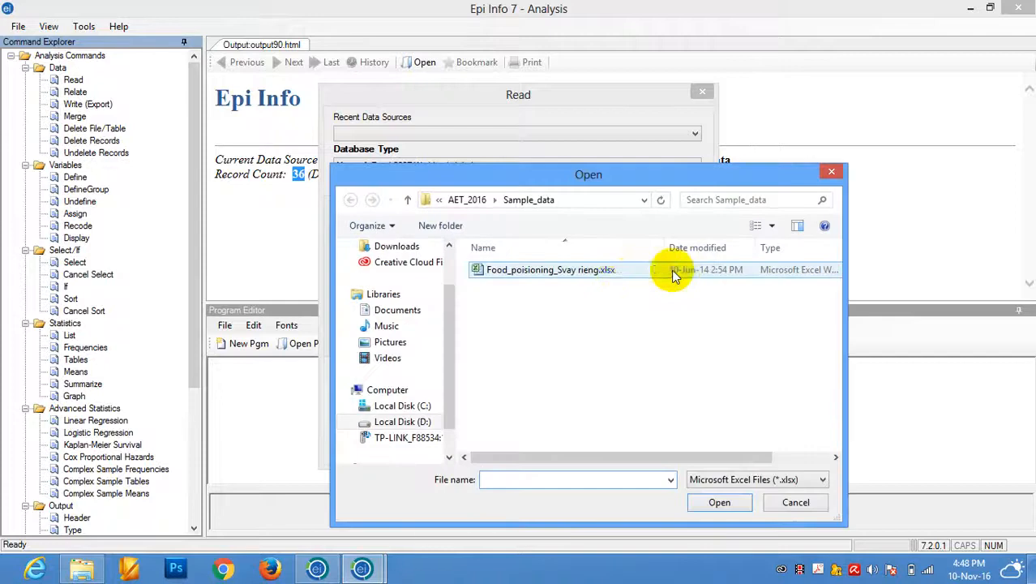
click(563, 275)
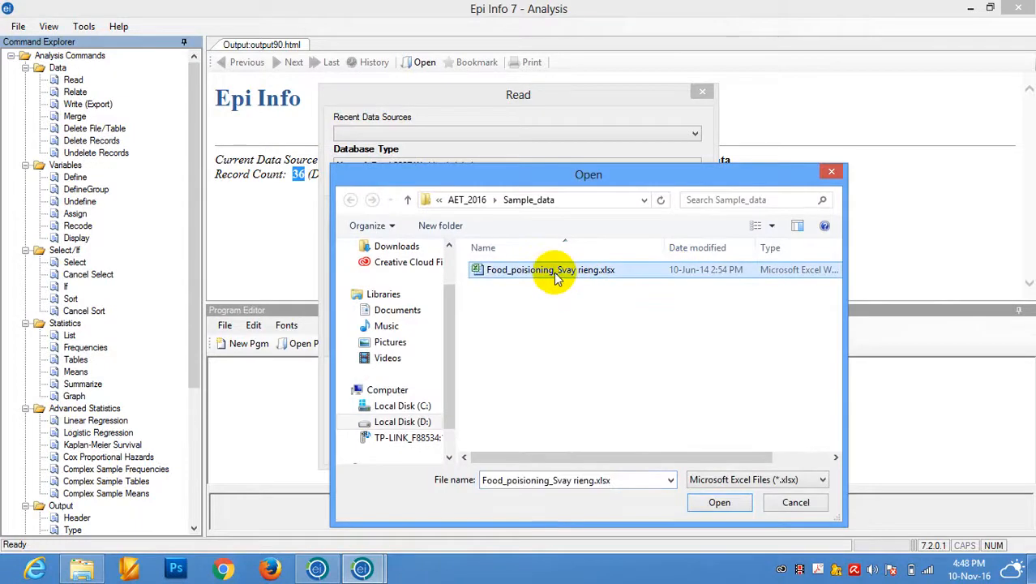
click(712, 505)
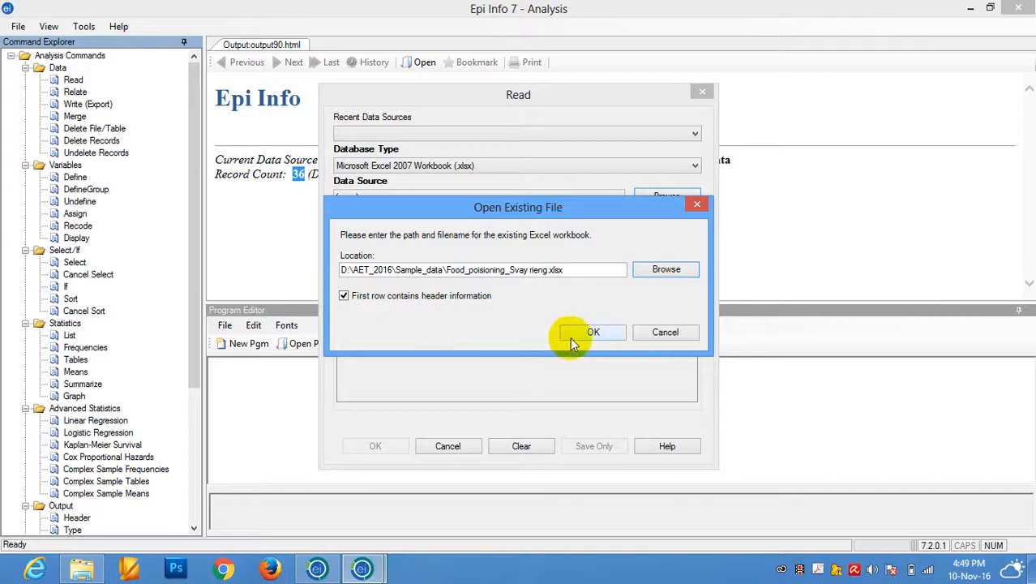
click(593, 332)
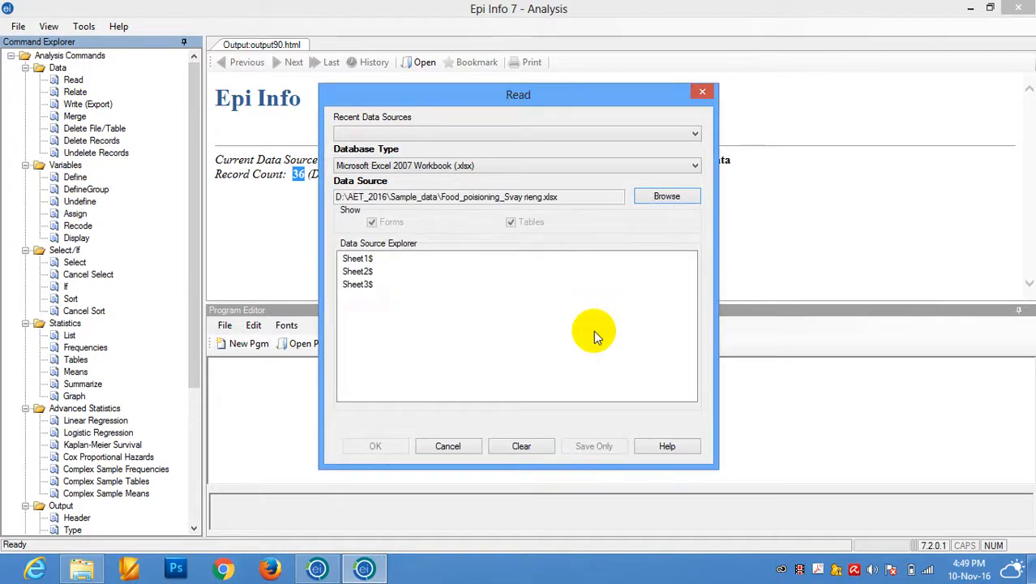
click(358, 259)
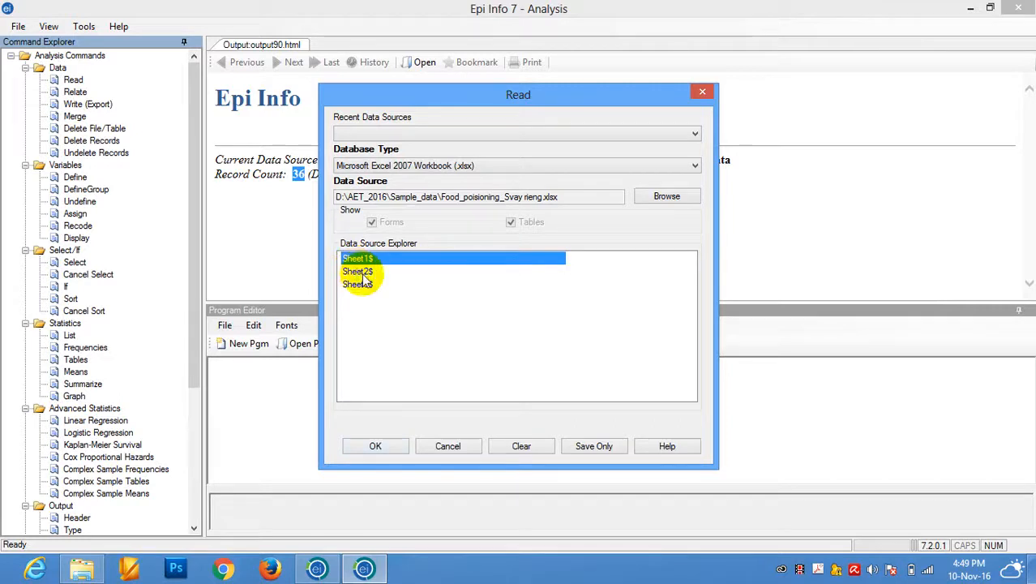
click(378, 446)
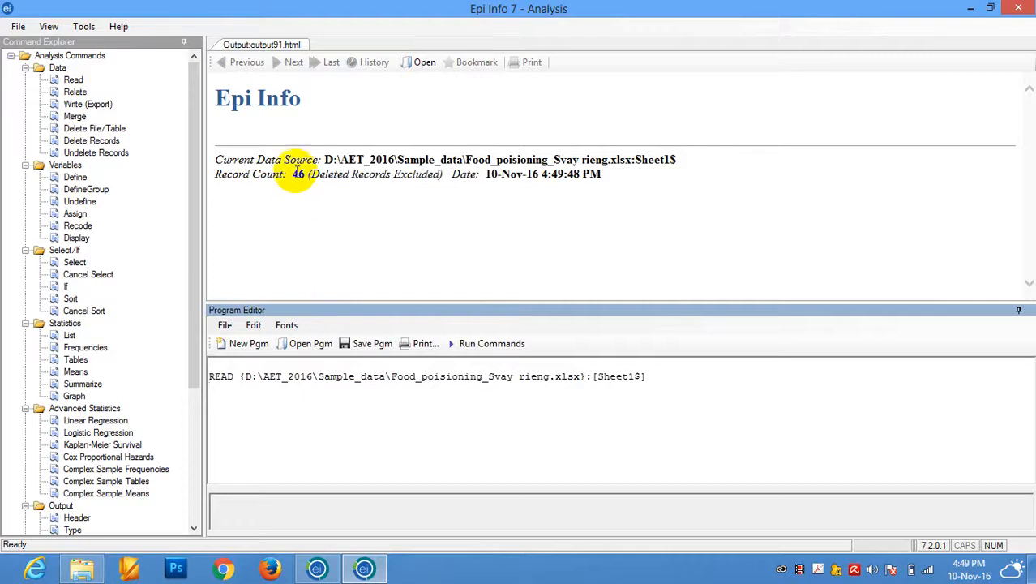
click(297, 178)
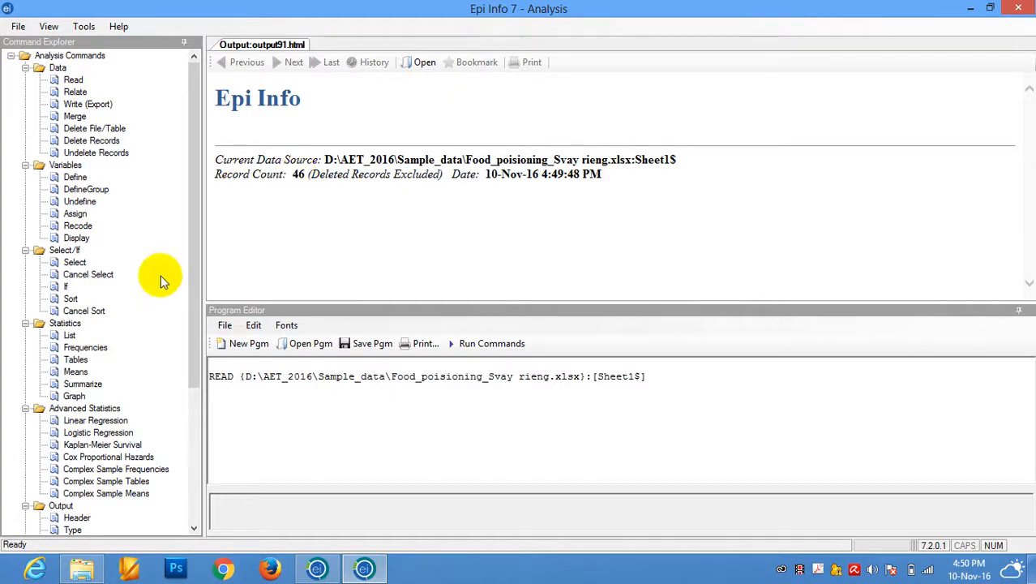
Display the information for all currently available variables of Sheet1$ and review the resulting table.
click(75, 240)
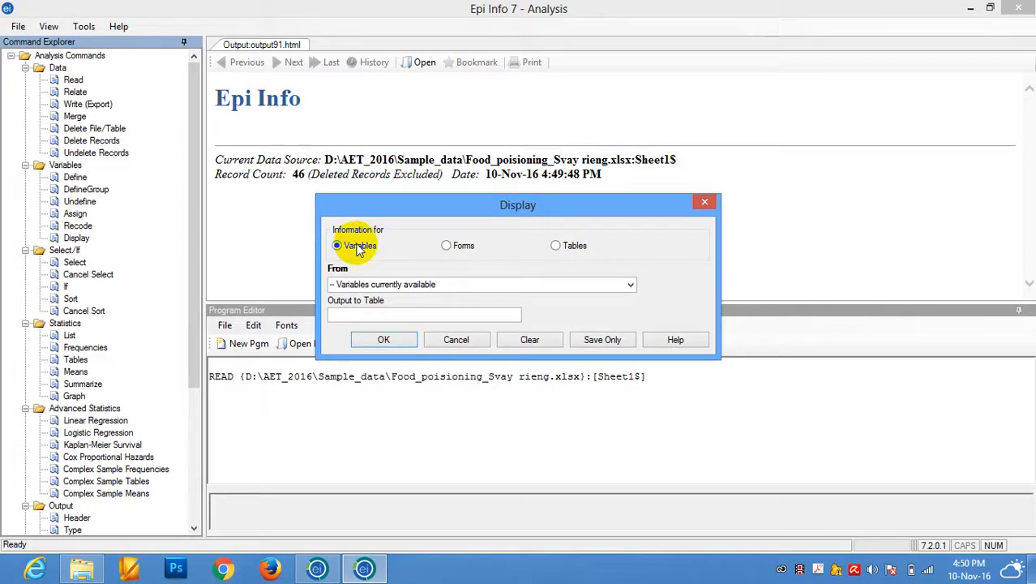
click(388, 341)
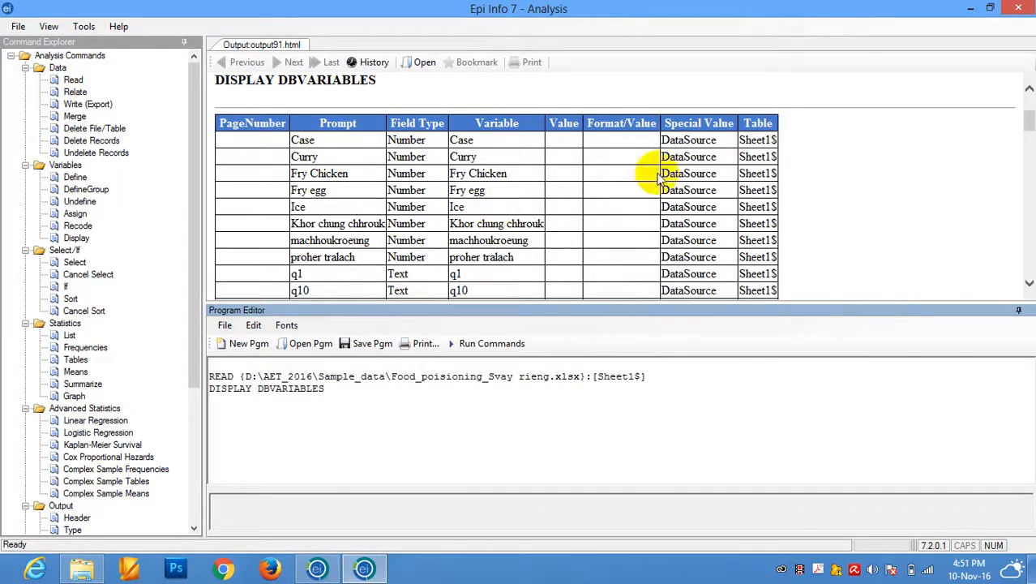
mouse_move(1027, 120)
mouse_down()
mouse_move(1028, 282)
mouse_move(1025, 125)
mouse_up()
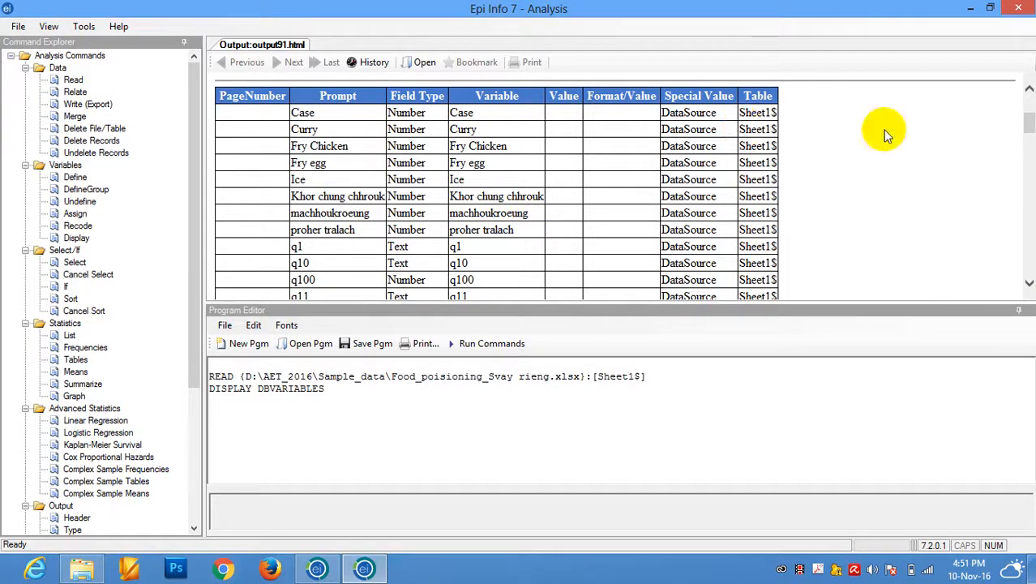
mouse_move(1030, 126)
mouse_down()
mouse_move(1030, 272)
mouse_move(1027, 110)
mouse_move(1031, 125)
mouse_up()
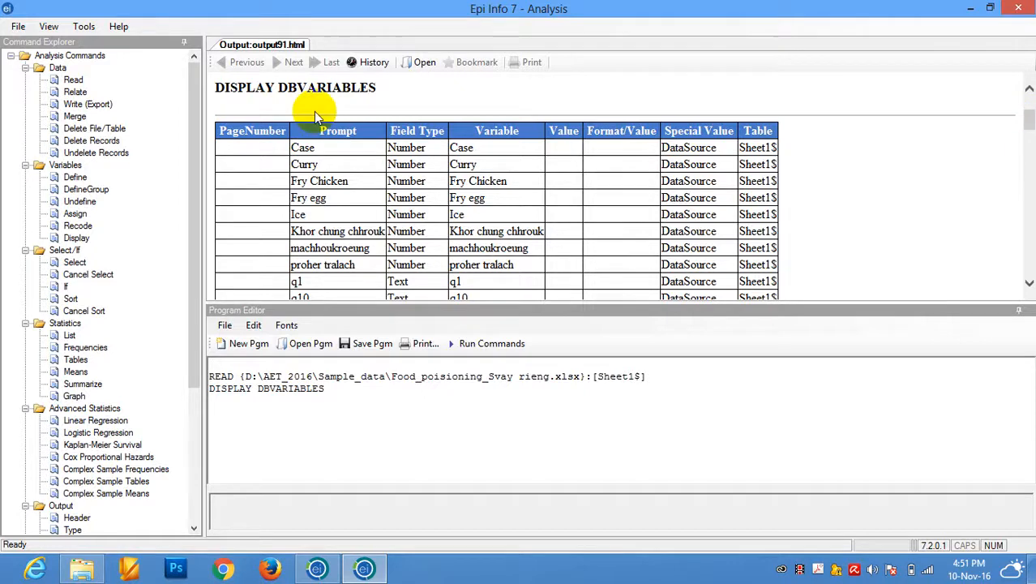
Read the Matchdata table from CholeraOutbreakRatanakiri27(HH).mdb as a Microsoft Access 2002-2003 (.mdb) database and check its record count.
click(71, 83)
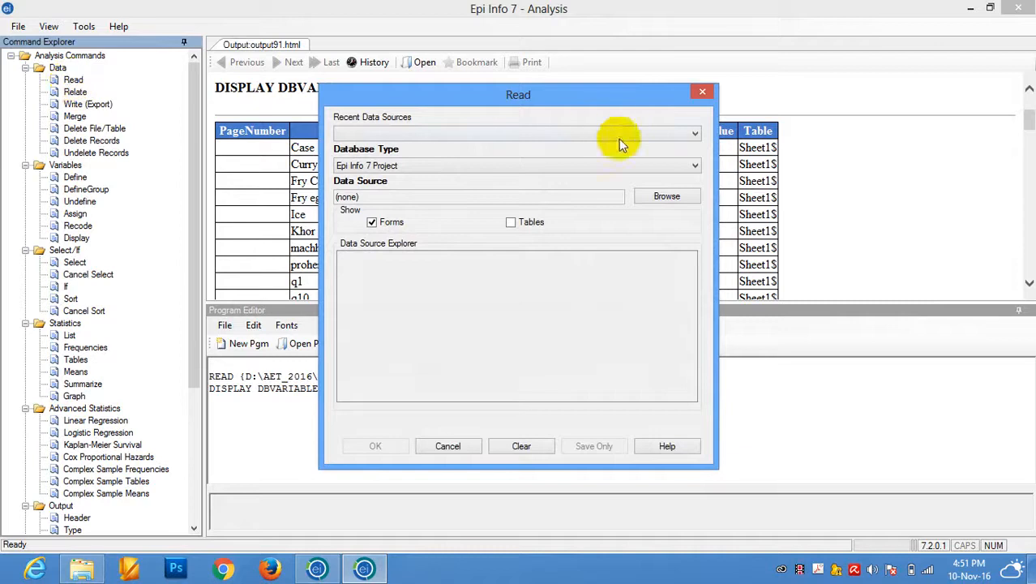
click(606, 168)
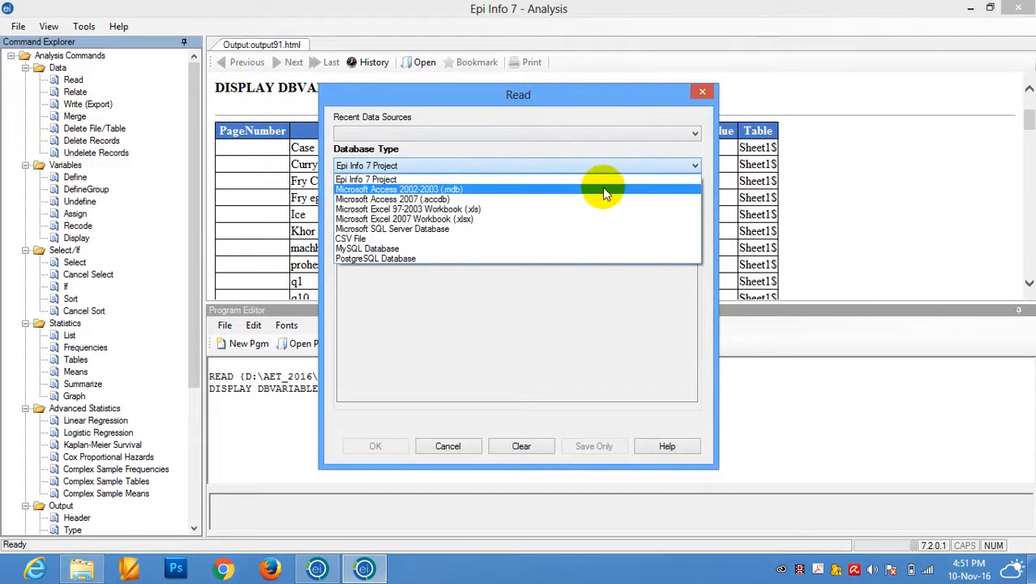
click(603, 188)
click(663, 197)
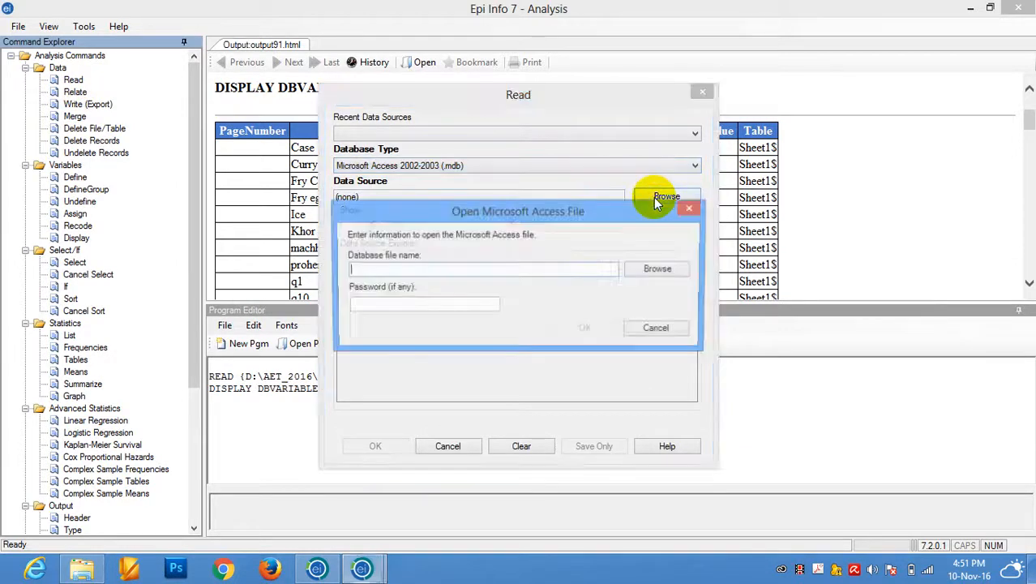
click(659, 271)
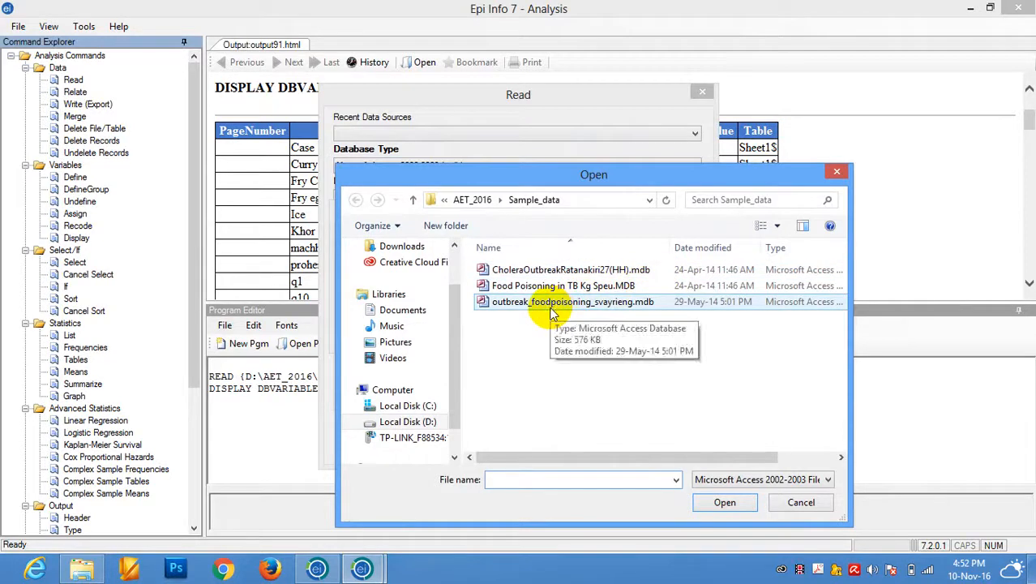
click(539, 270)
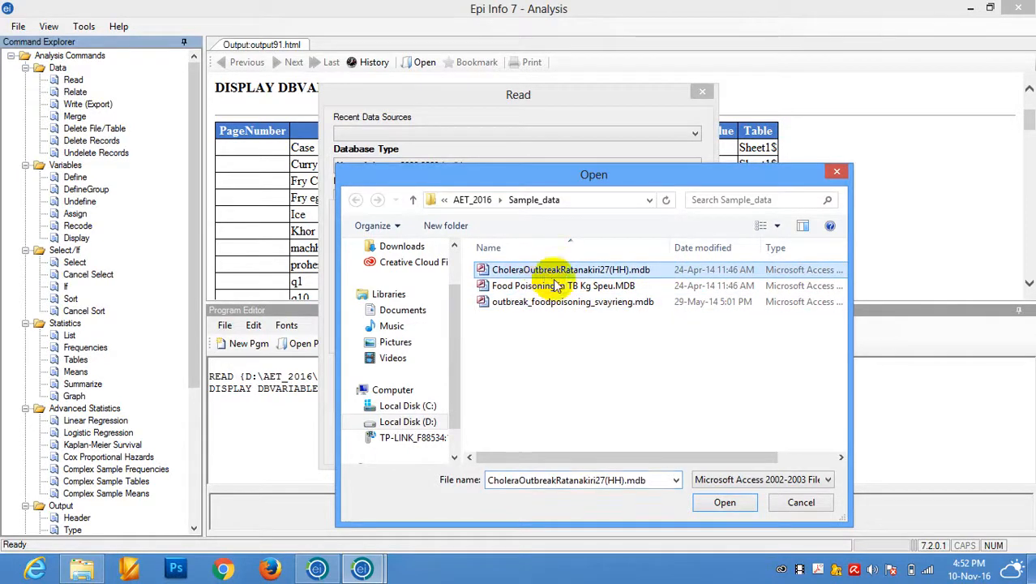
click(723, 503)
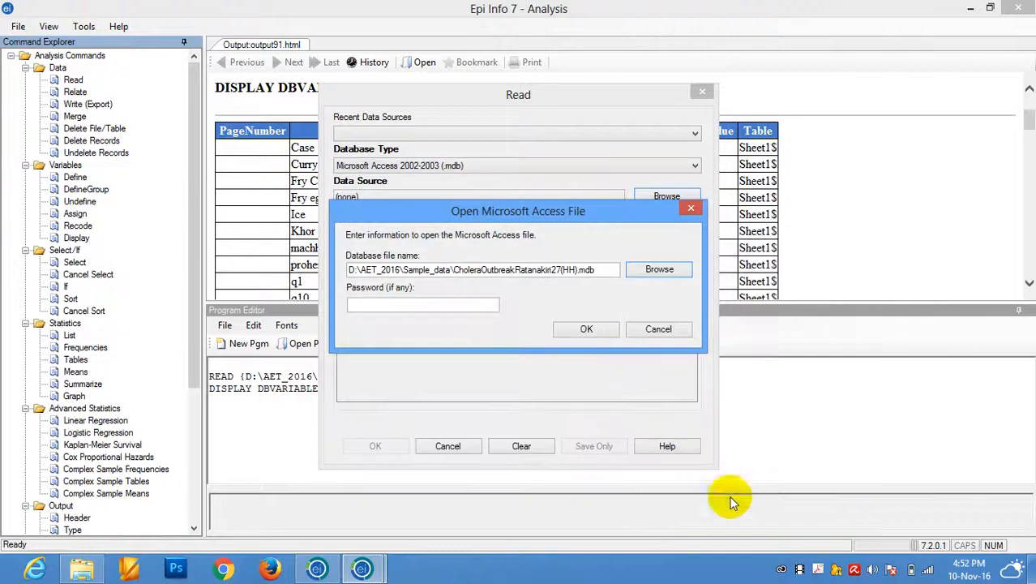
click(585, 327)
click(370, 259)
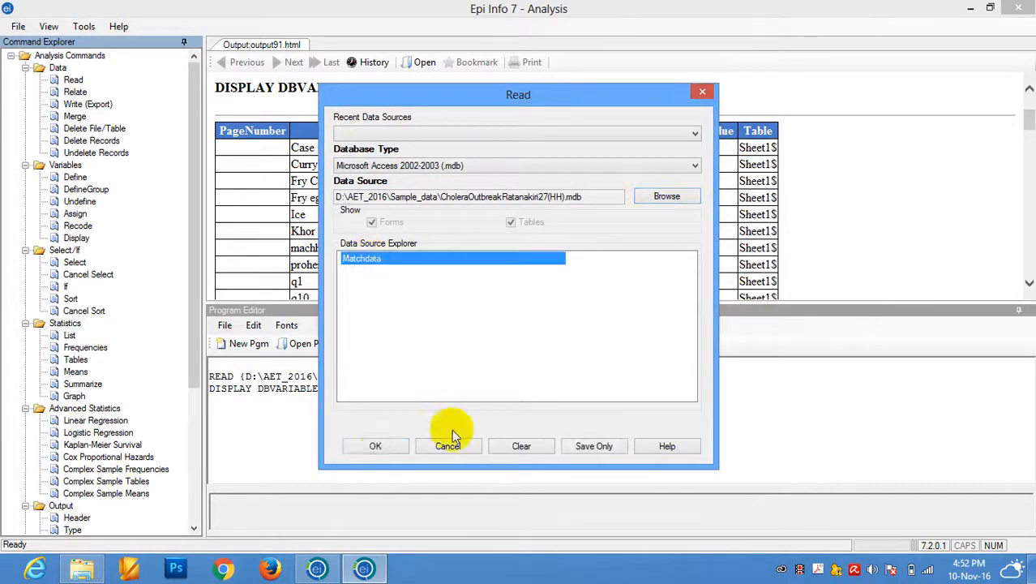
click(376, 447)
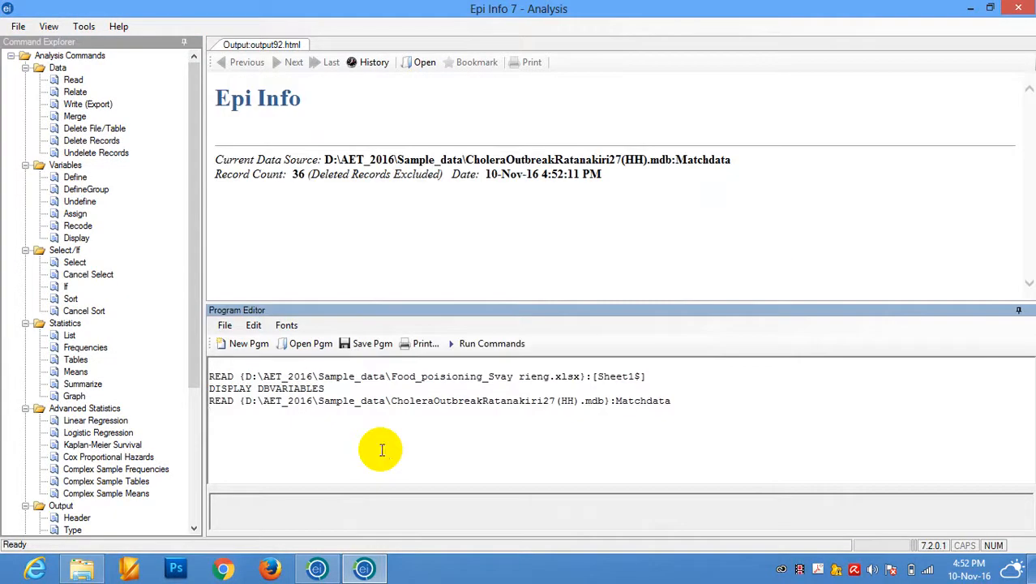
double_click(295, 173)
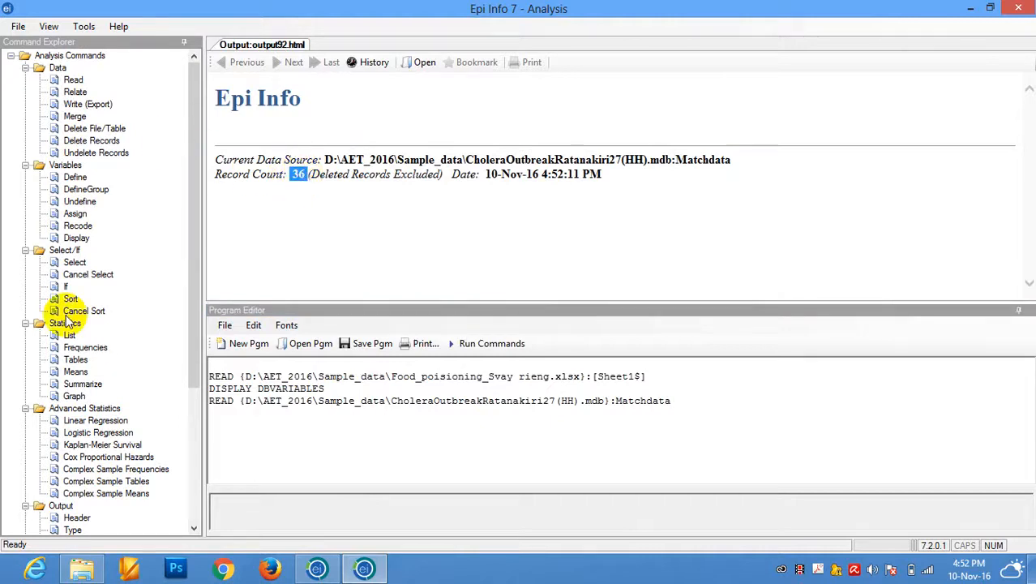
Display the information for all currently available variables of Matchdata and review the resulting table.
click(76, 240)
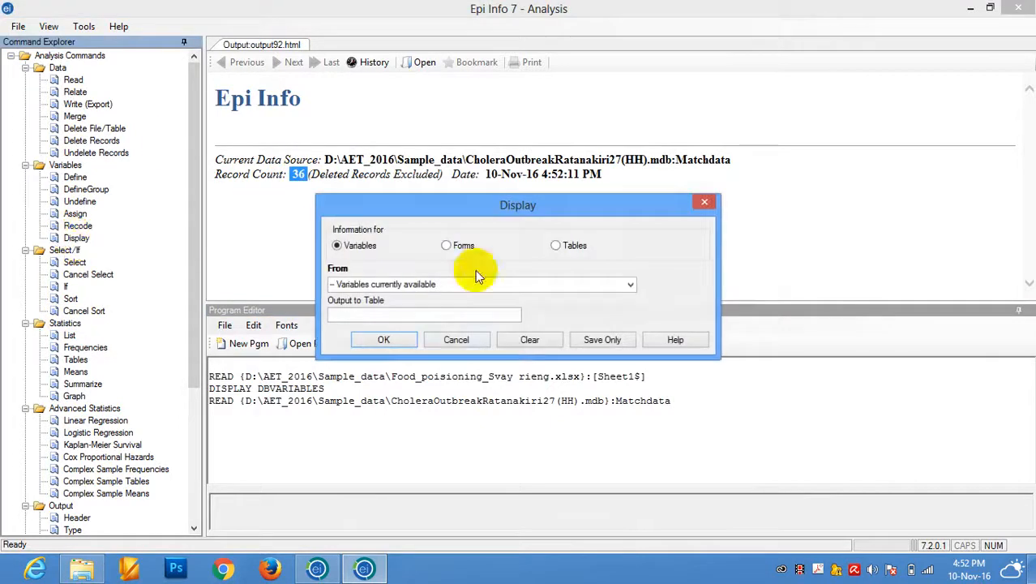
click(393, 343)
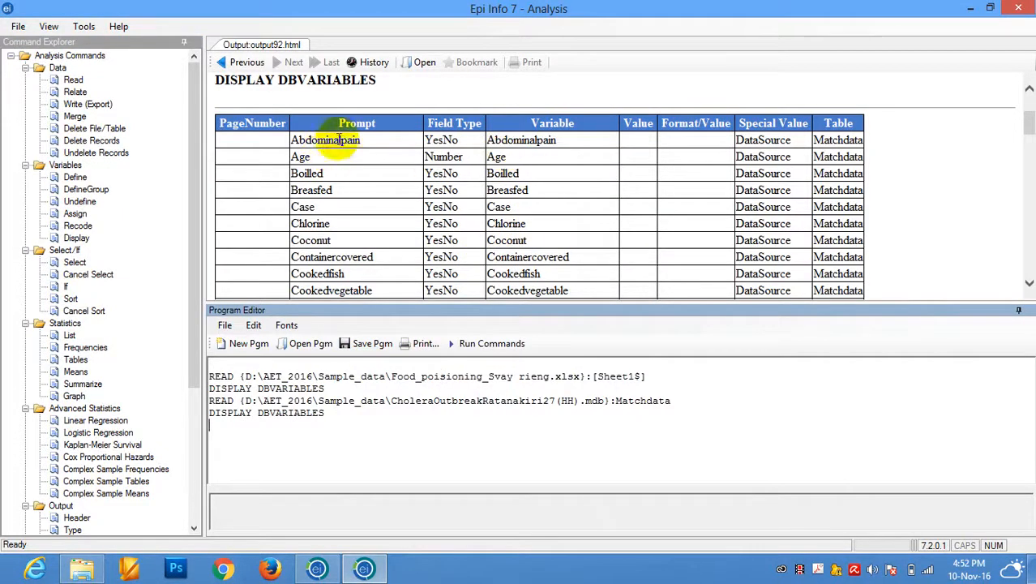
click(567, 140)
mouse_move(1028, 121)
mouse_down()
mouse_move(1029, 268)
mouse_move(1029, 97)
mouse_move(1029, 118)
mouse_up()
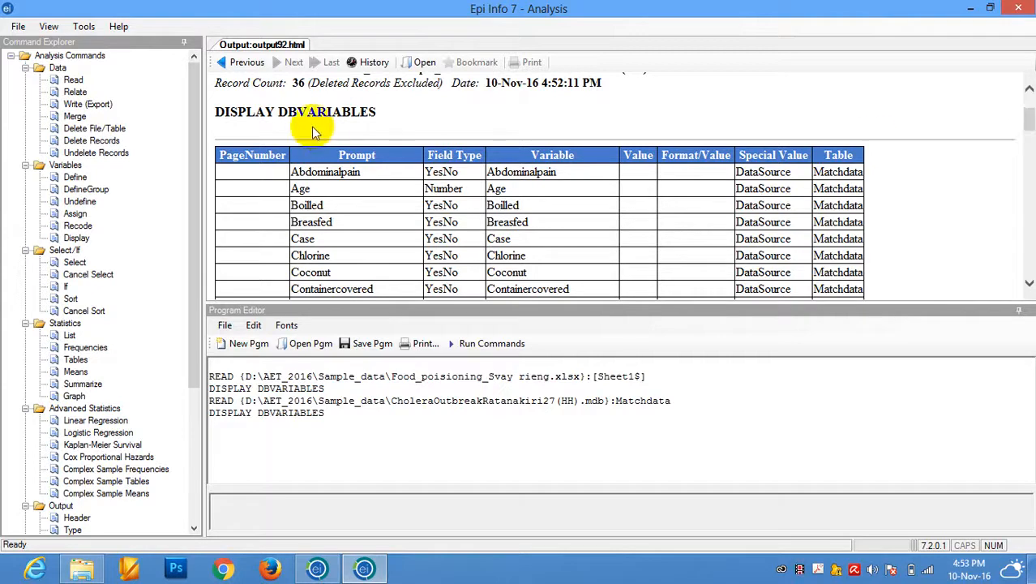
List all variables (*) of the Matchdata records in Grid display mode.
click(70, 335)
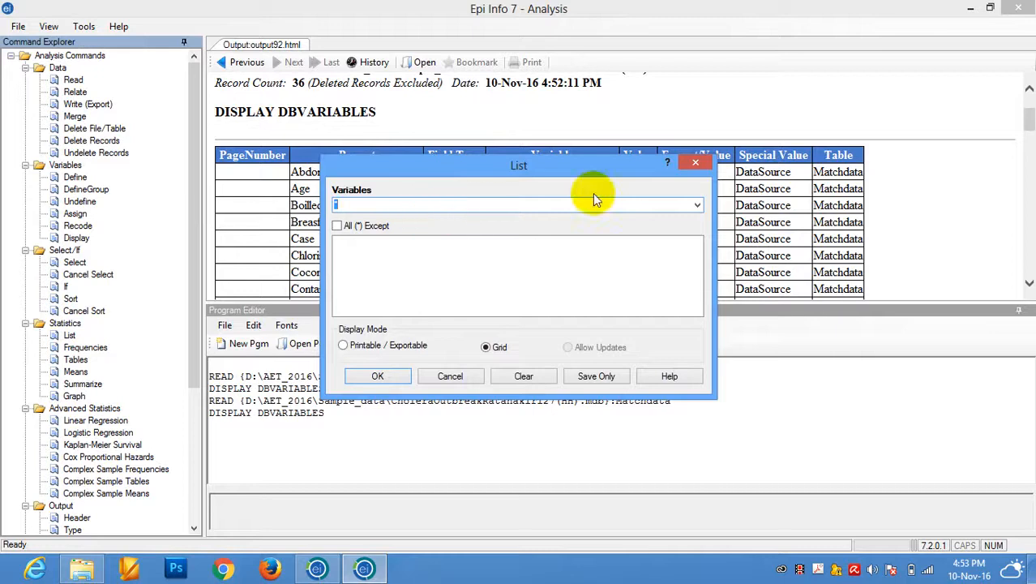
click(696, 206)
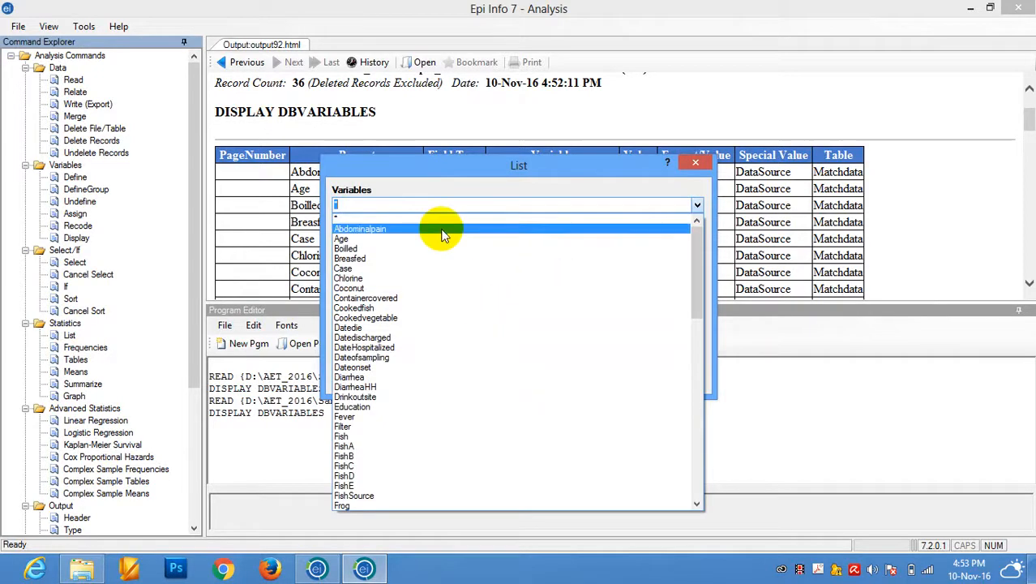
click(355, 219)
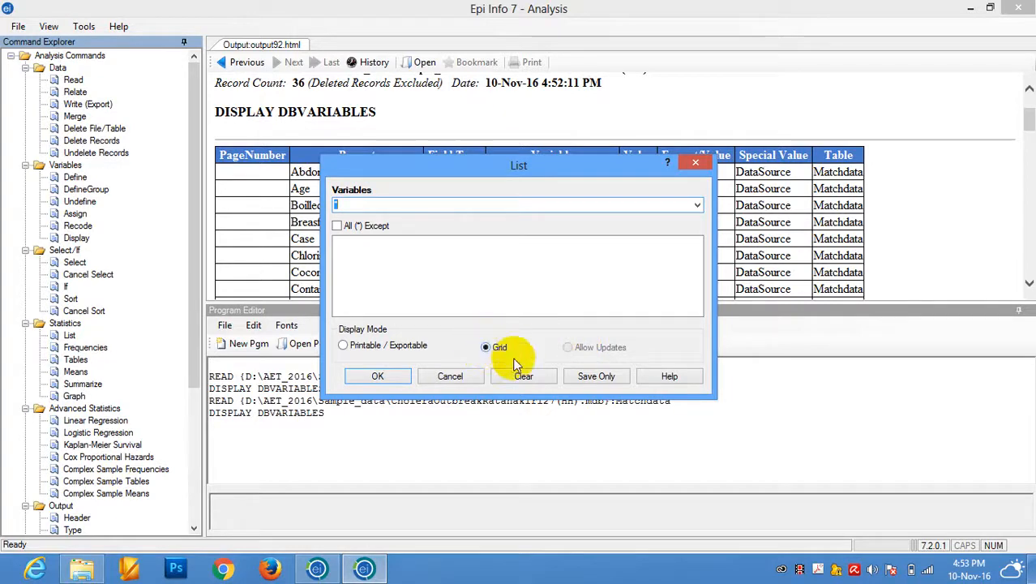
click(379, 376)
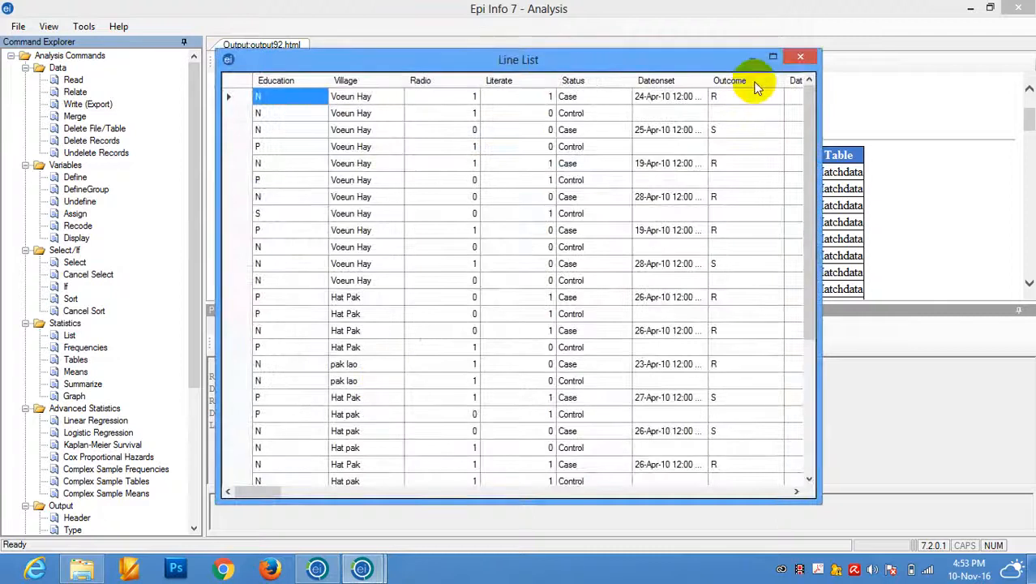
Maximize the full line list, examine its Diarrhea, Literate and Status values, and close it.
click(774, 56)
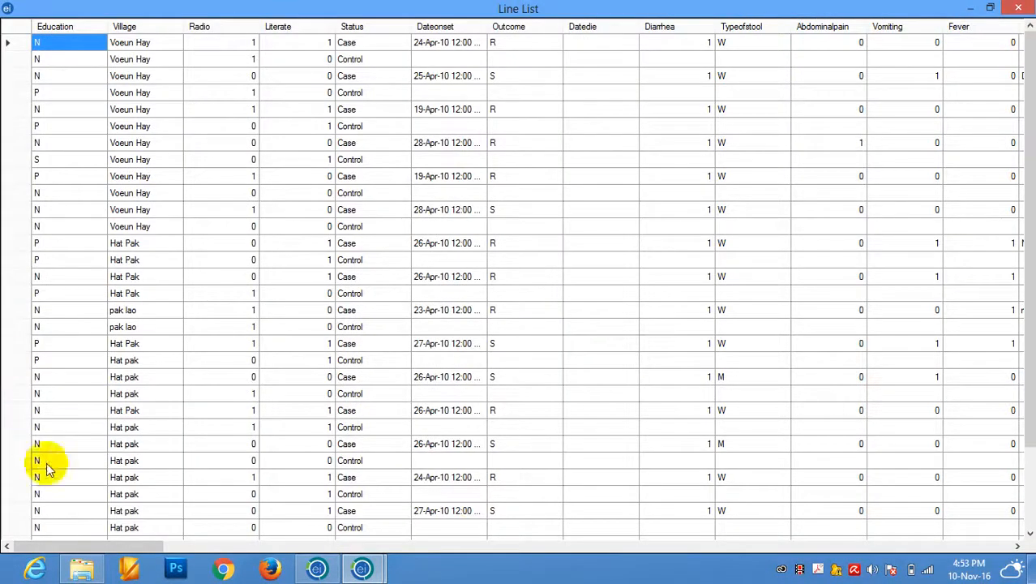
mouse_move(105, 547)
mouse_down()
mouse_move(95, 551)
mouse_move(497, 497)
mouse_move(749, 489)
mouse_move(1012, 500)
mouse_move(529, 522)
mouse_move(527, 456)
mouse_move(307, 549)
mouse_move(106, 535)
mouse_up()
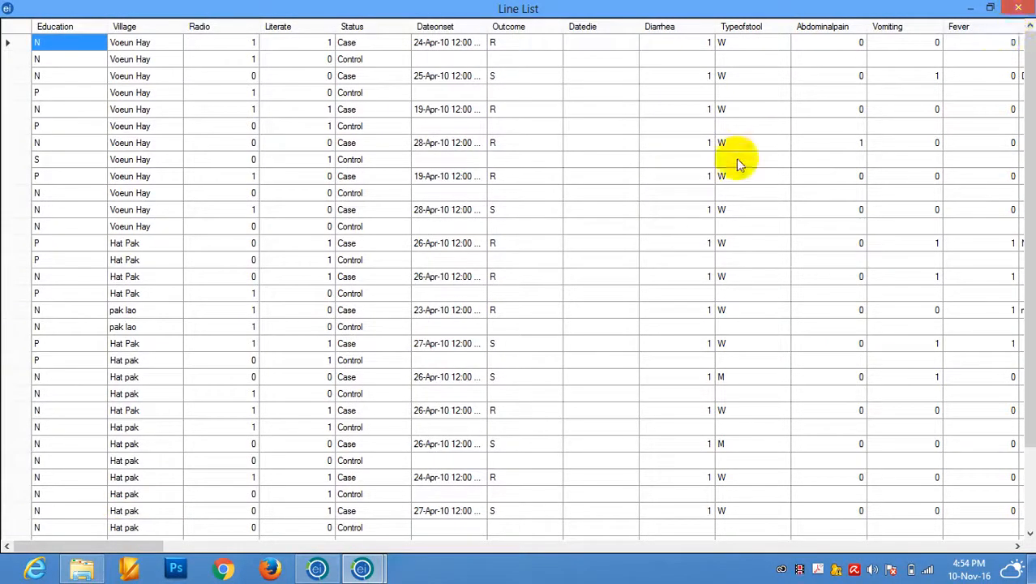
click(692, 143)
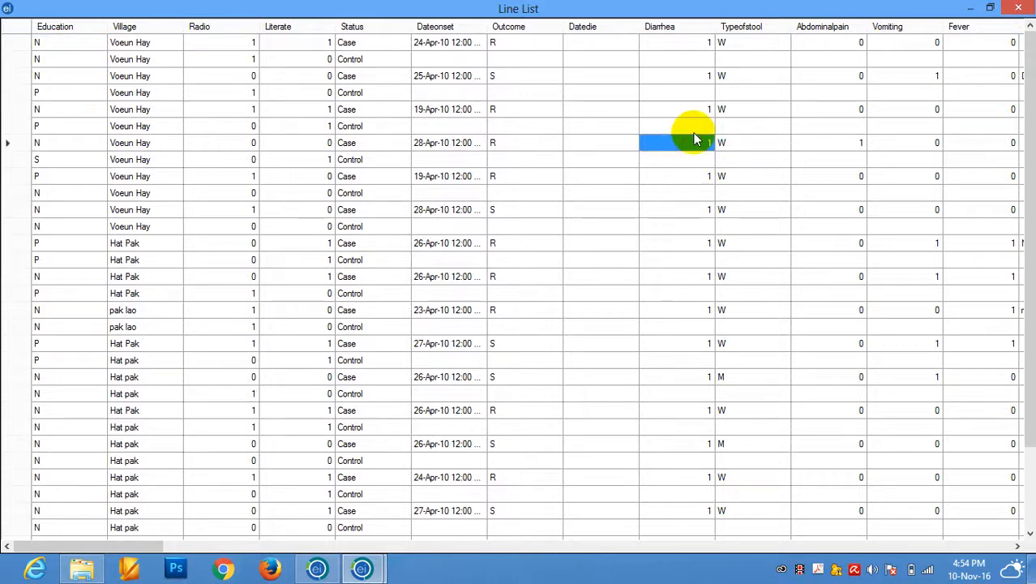
click(689, 127)
click(693, 109)
click(305, 193)
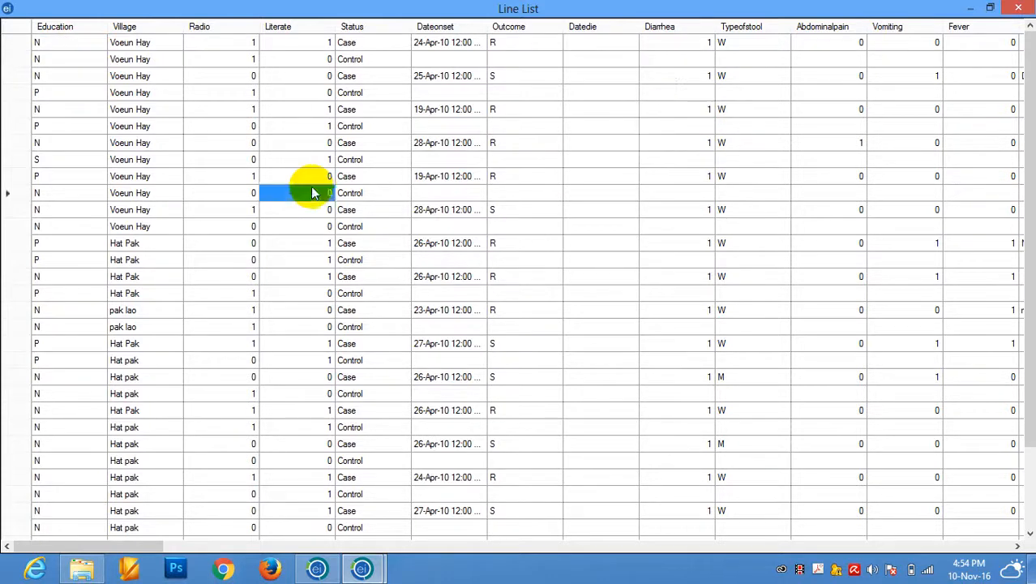
click(369, 194)
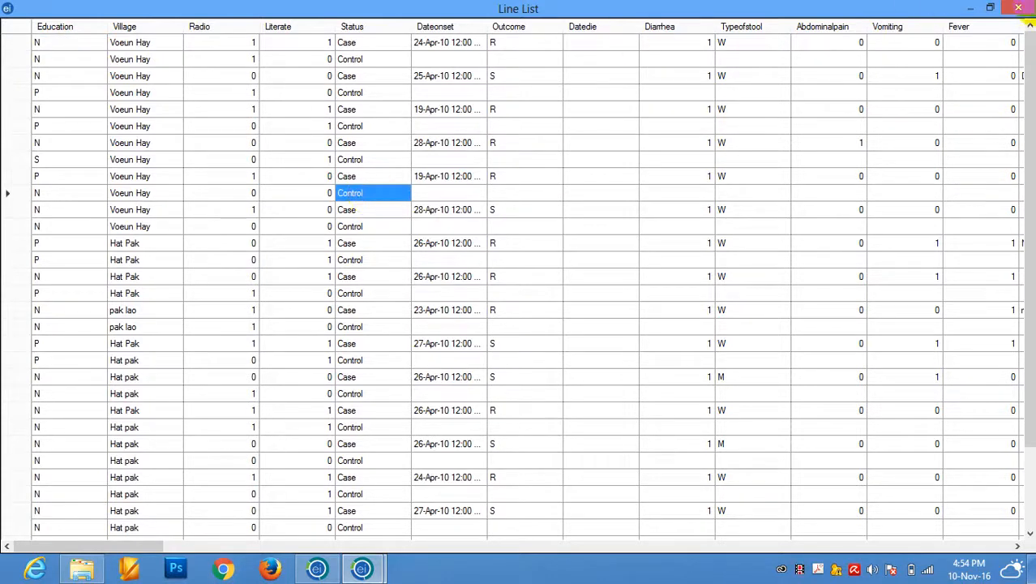
click(1018, 7)
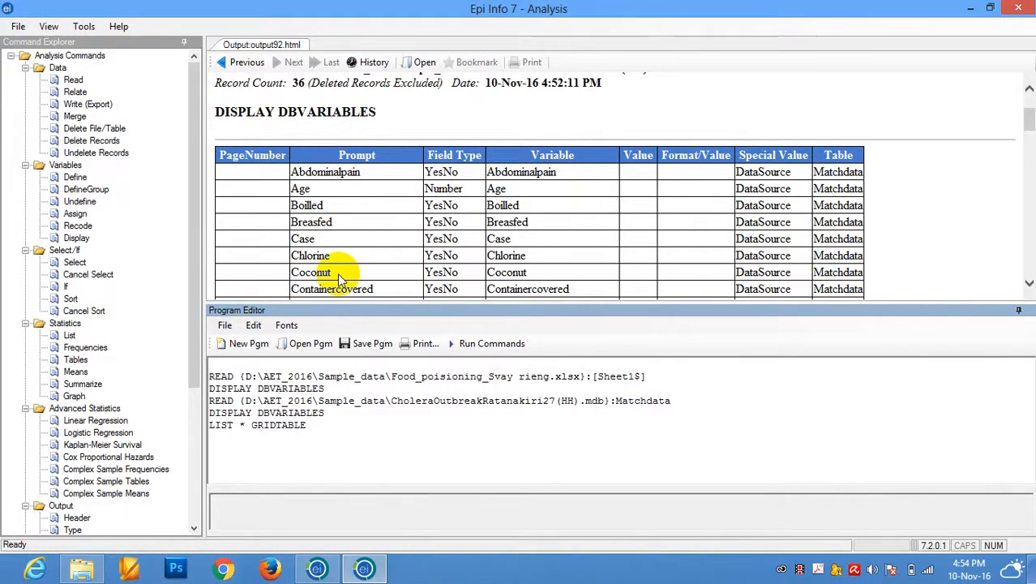
List only the variables Age, Case, Education and Abdominalpain in Grid display mode, then review and close the line list.
click(70, 335)
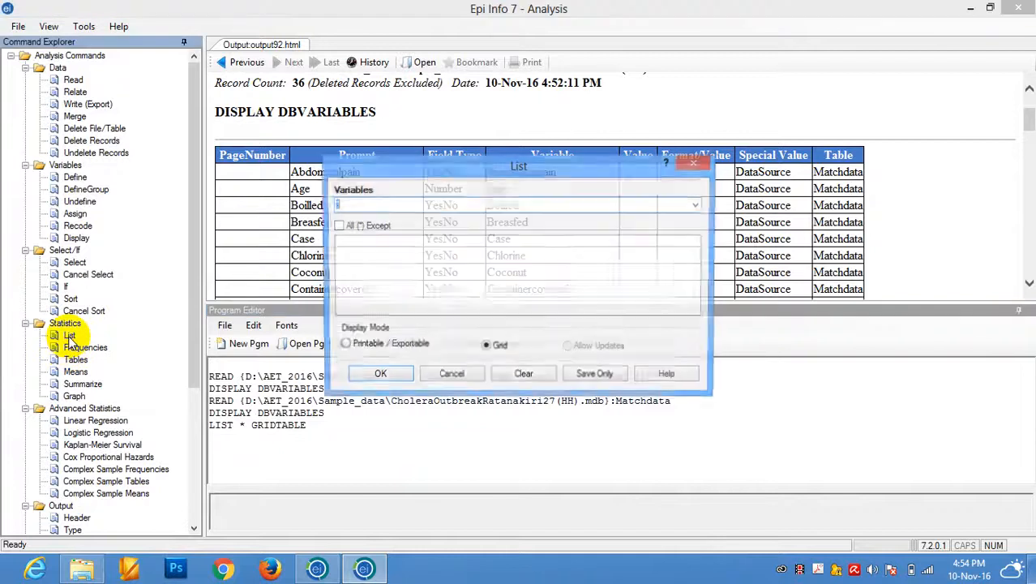
click(695, 208)
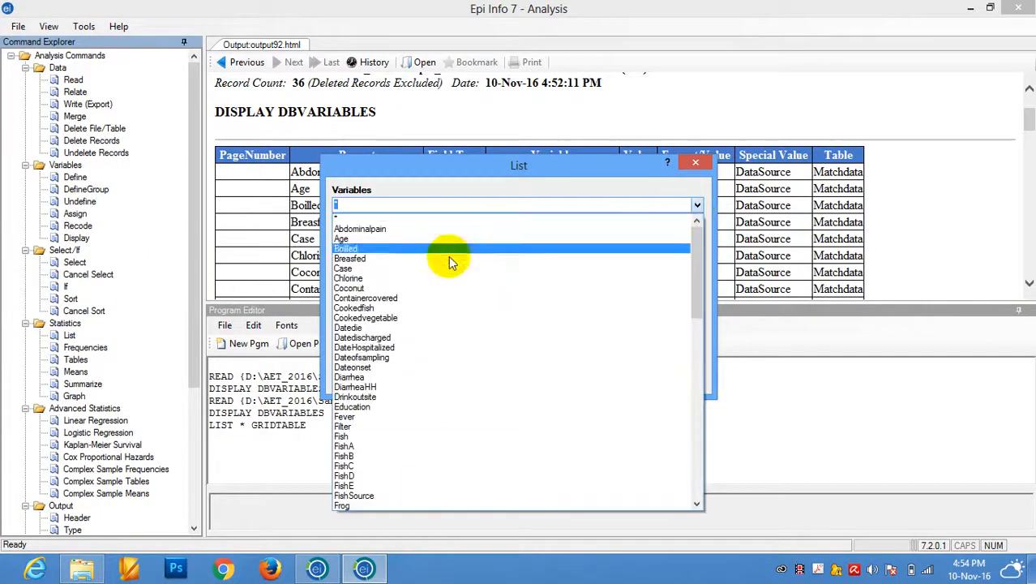
click(383, 241)
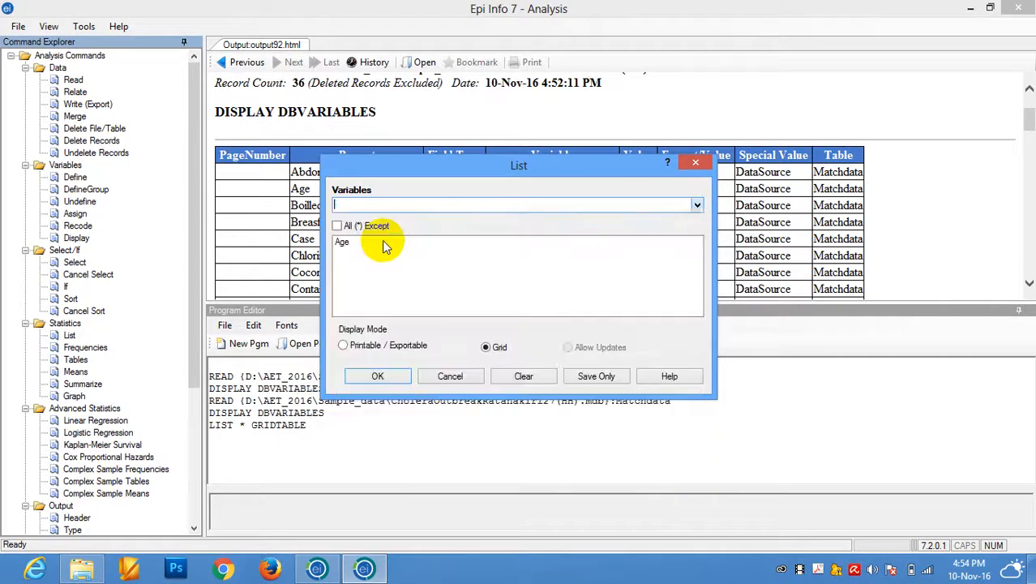
click(697, 207)
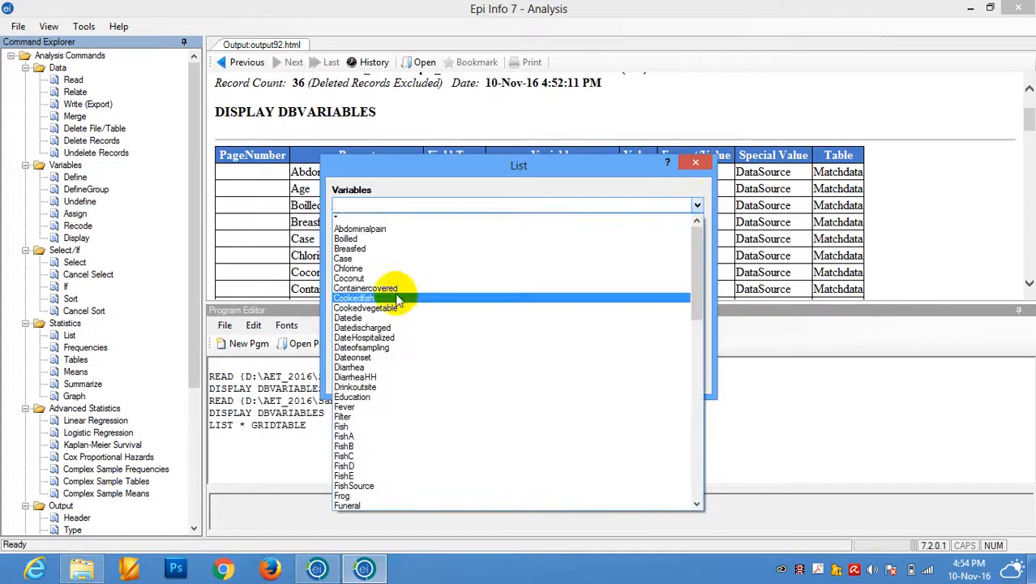
click(343, 258)
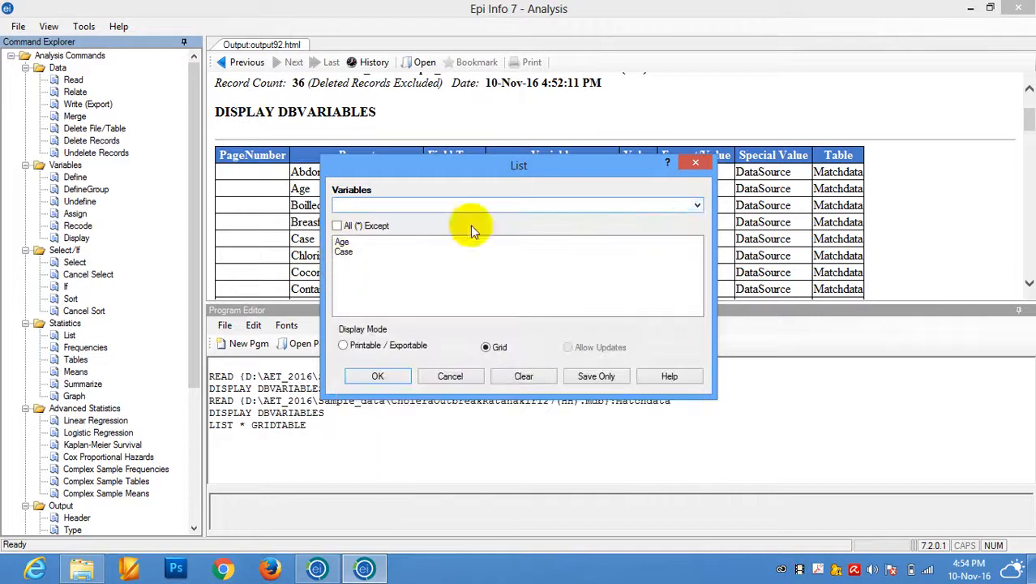
click(697, 205)
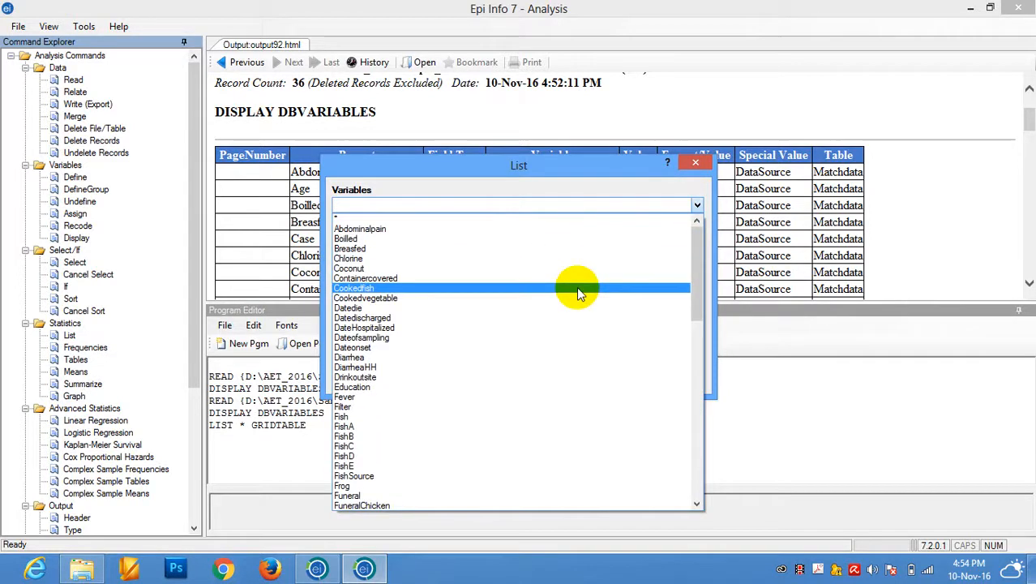
click(444, 386)
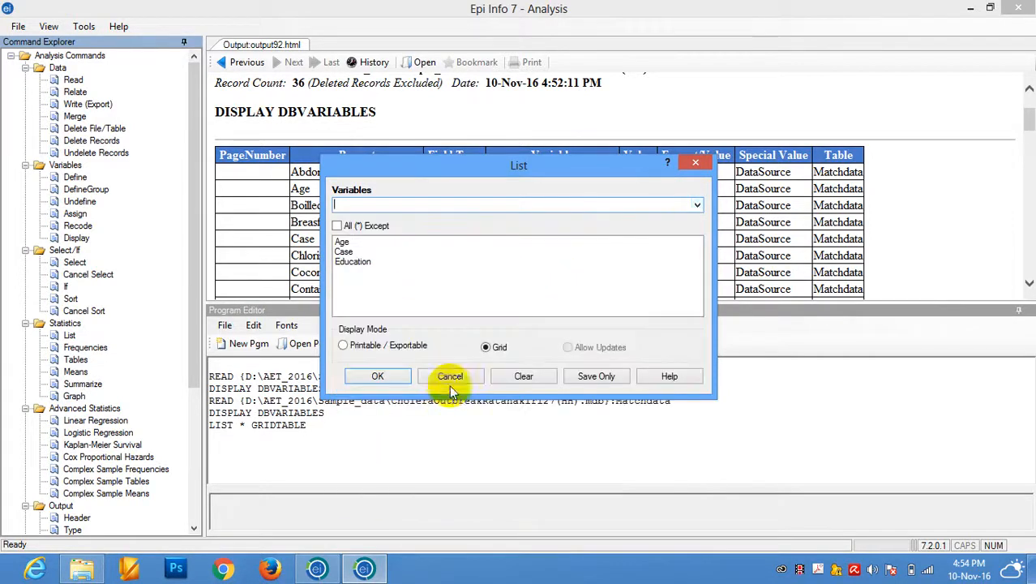
click(695, 205)
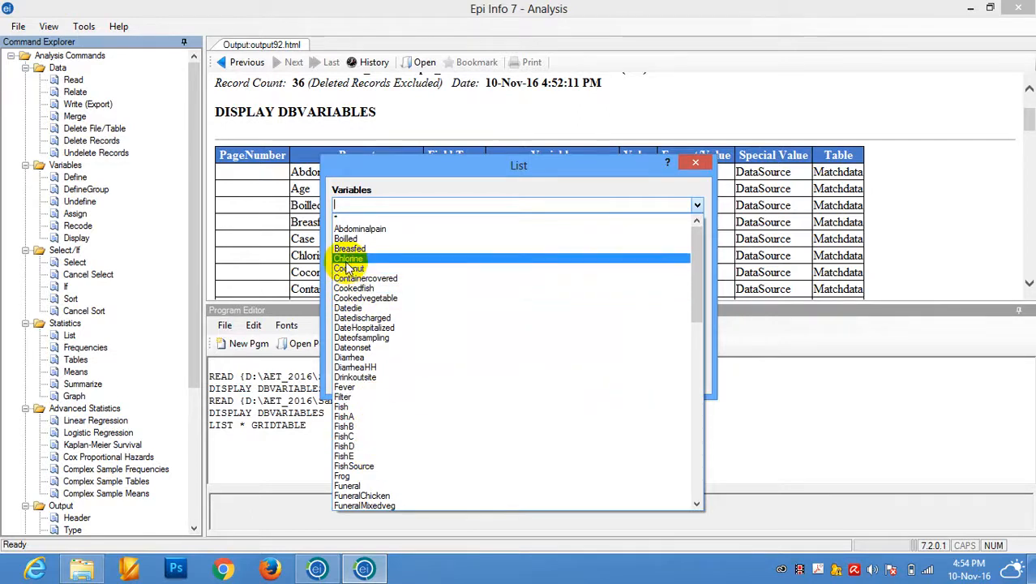
click(357, 229)
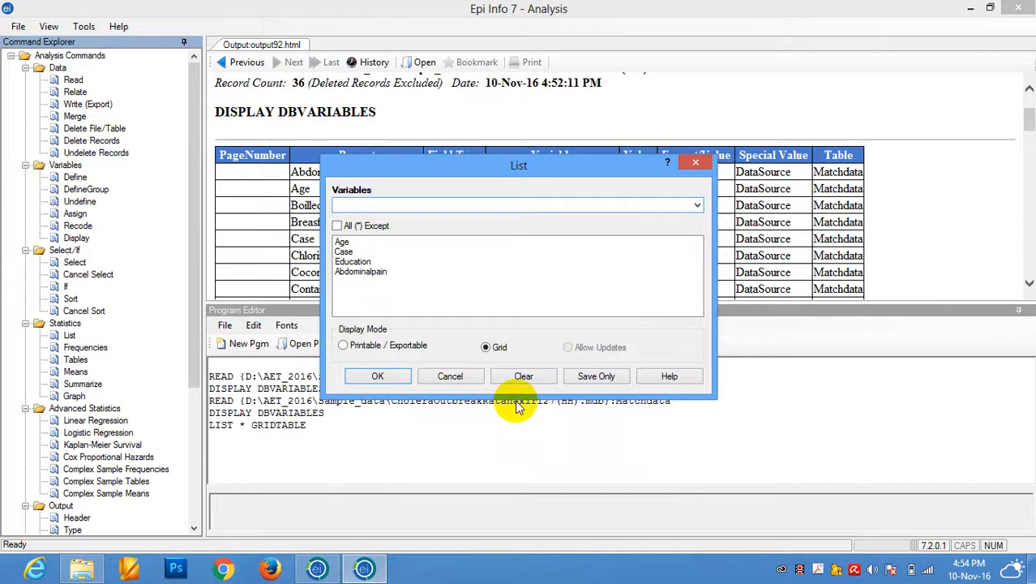
click(375, 377)
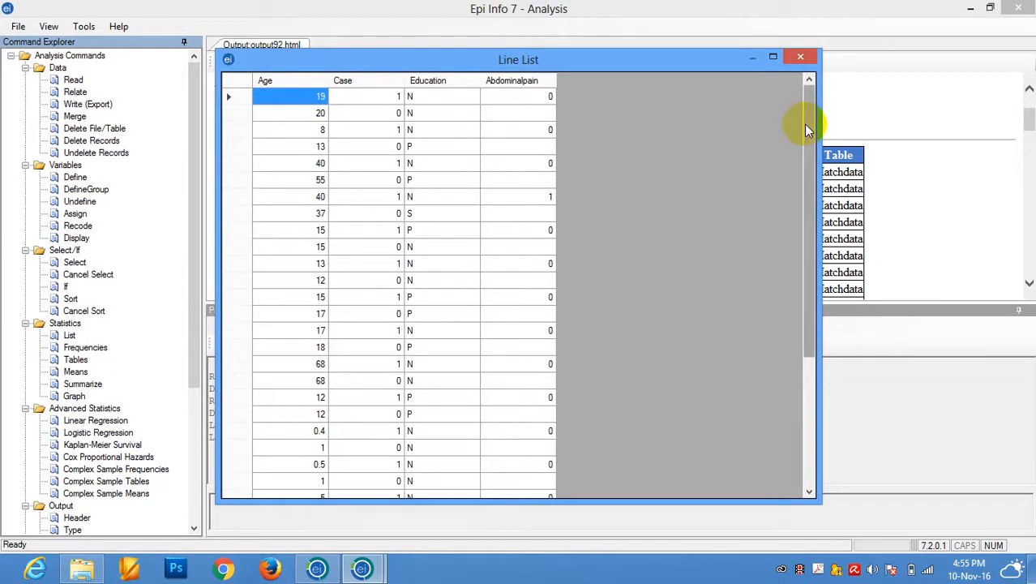
mouse_move(807, 125)
mouse_down()
mouse_move(838, 367)
mouse_move(805, 106)
mouse_up()
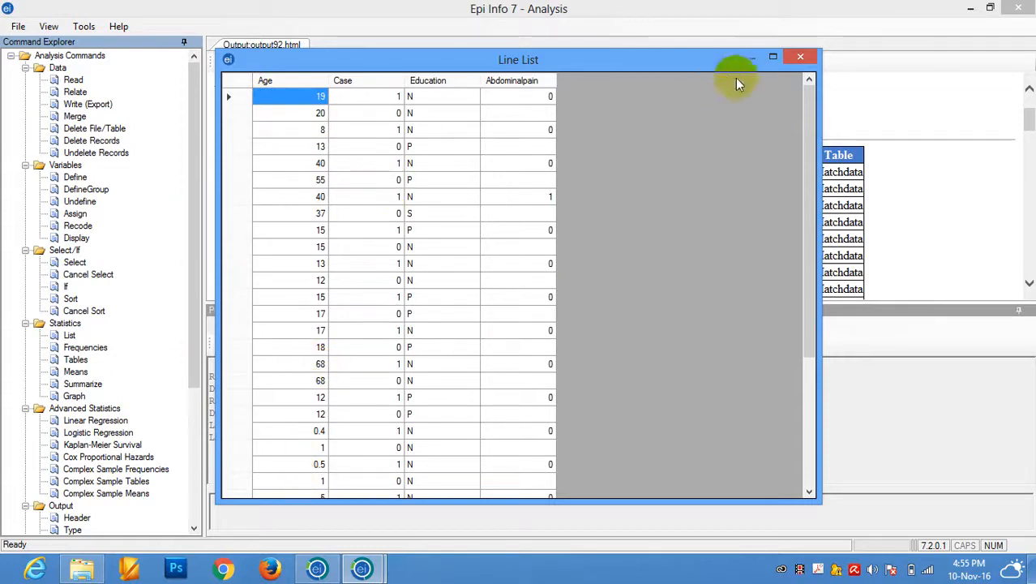
click(801, 57)
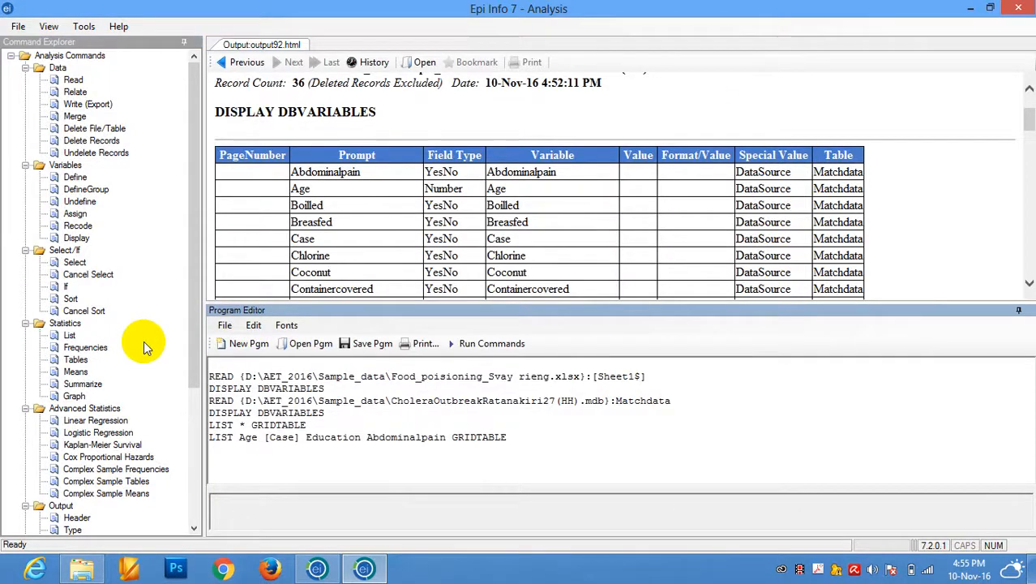
Sort the Matchdata records by the Age variable in ascending order.
double_click(70, 299)
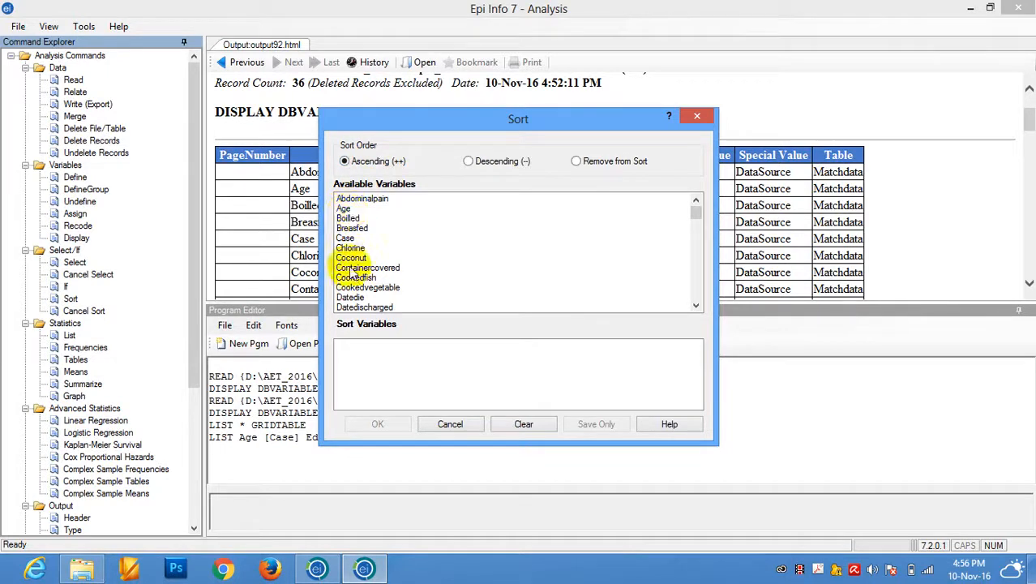
click(344, 209)
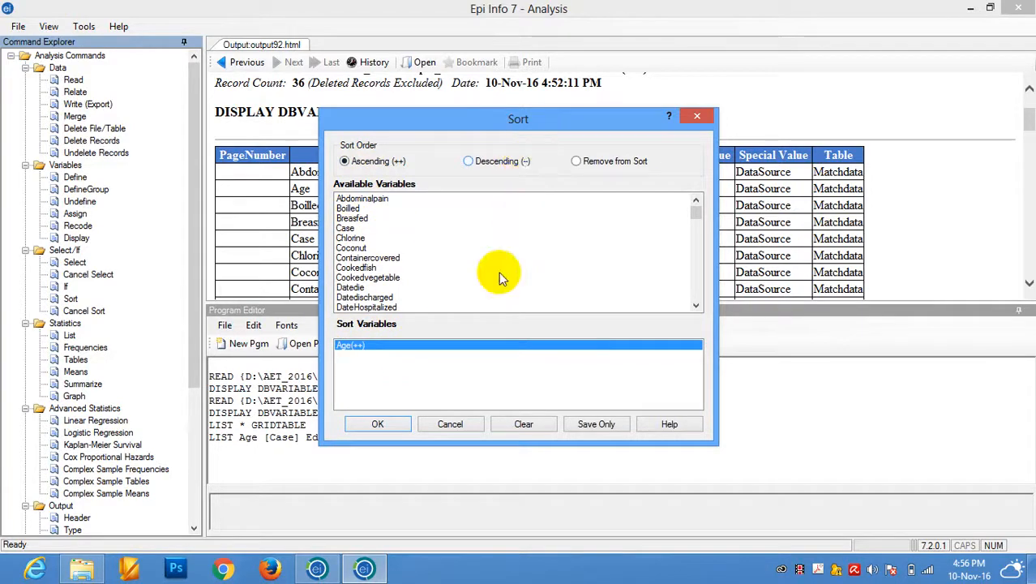
click(377, 425)
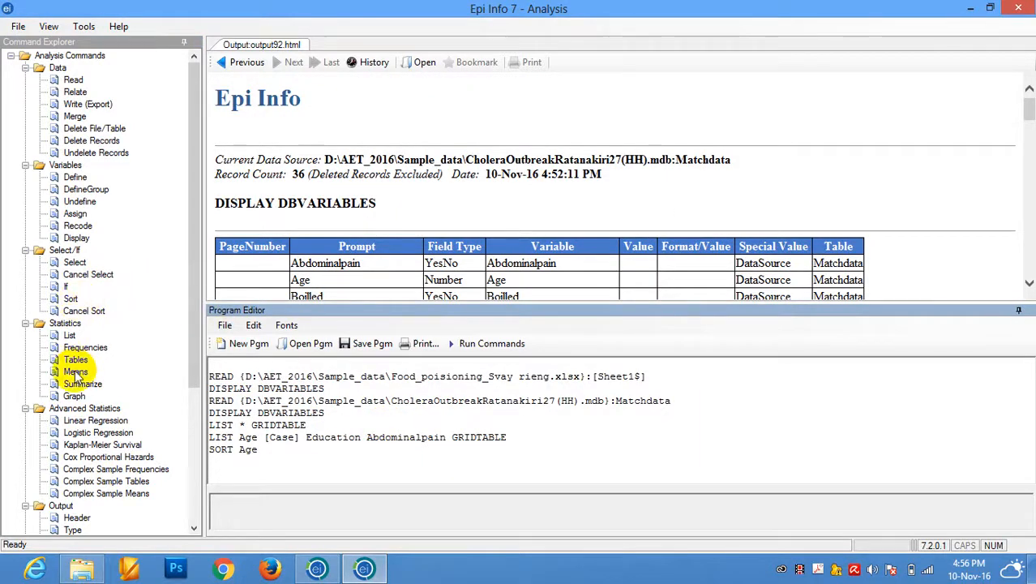
List only the Age variable in Grid display mode, review the ascending ages down to the last record, and close the line list.
click(68, 335)
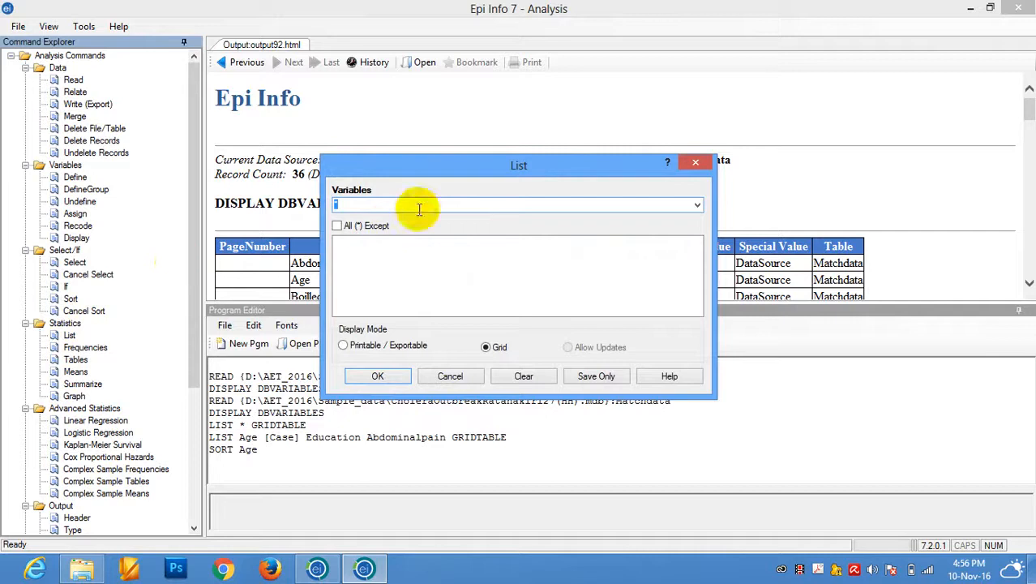
click(696, 206)
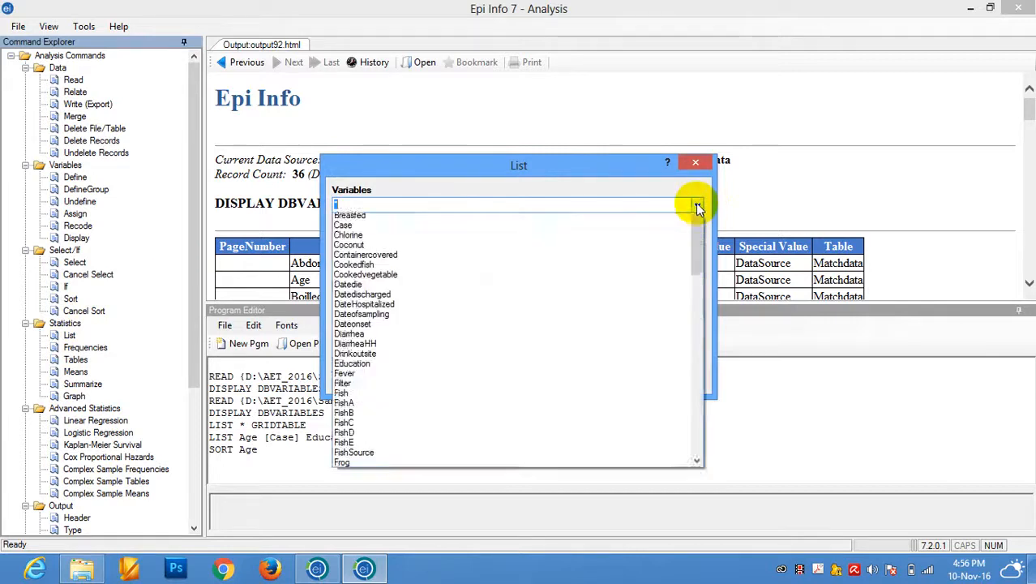
click(389, 237)
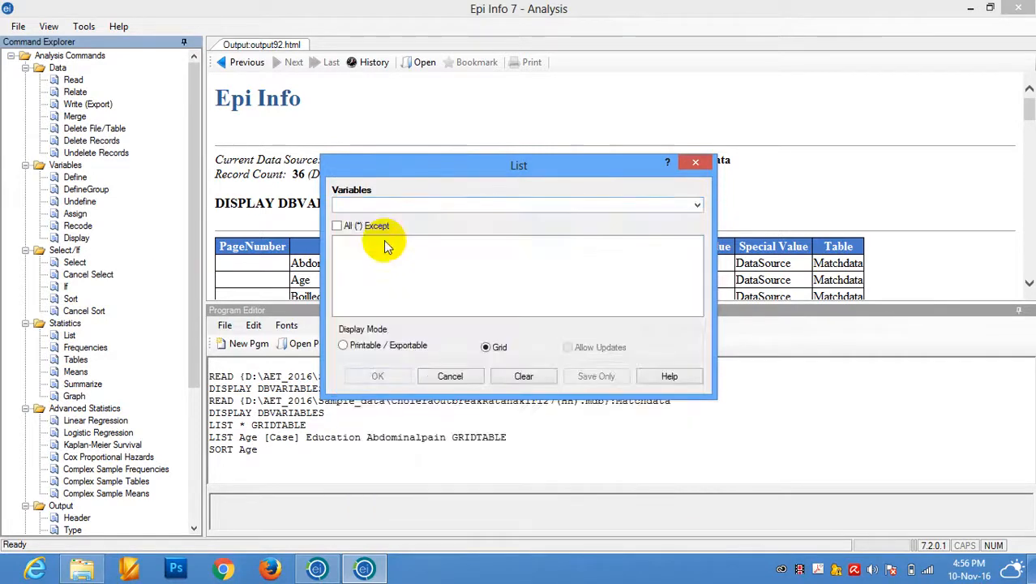
click(697, 206)
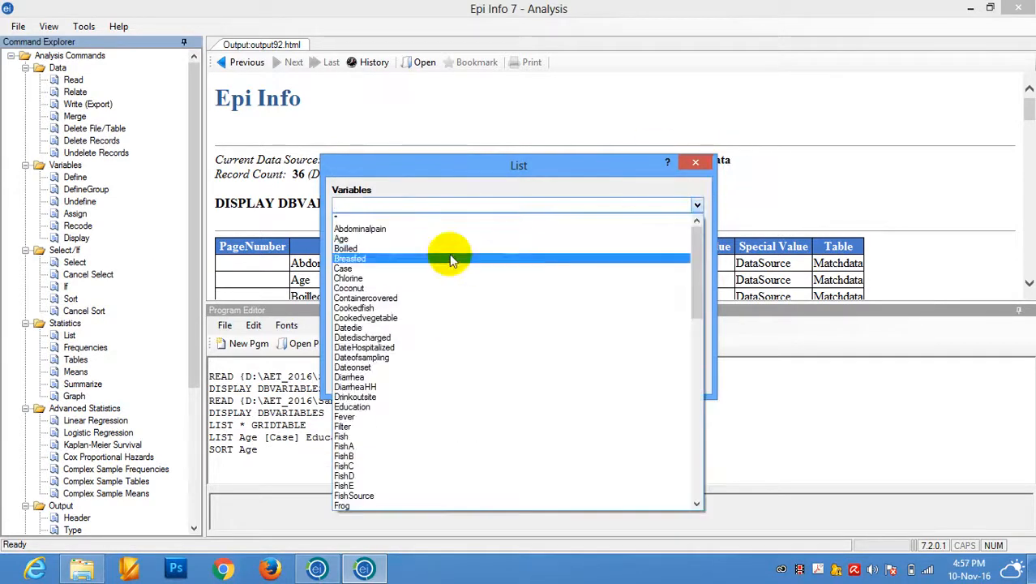
click(442, 243)
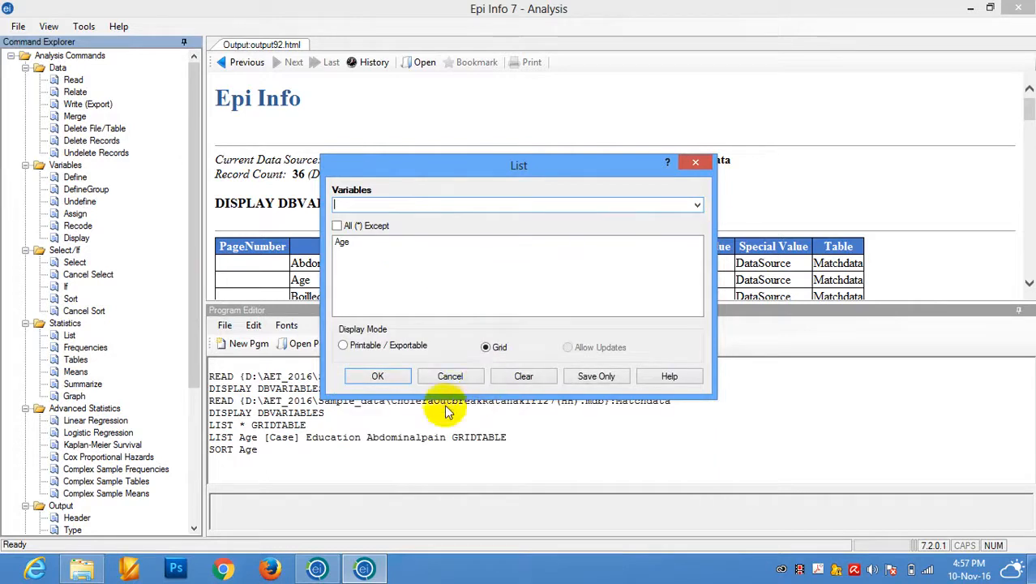
click(383, 380)
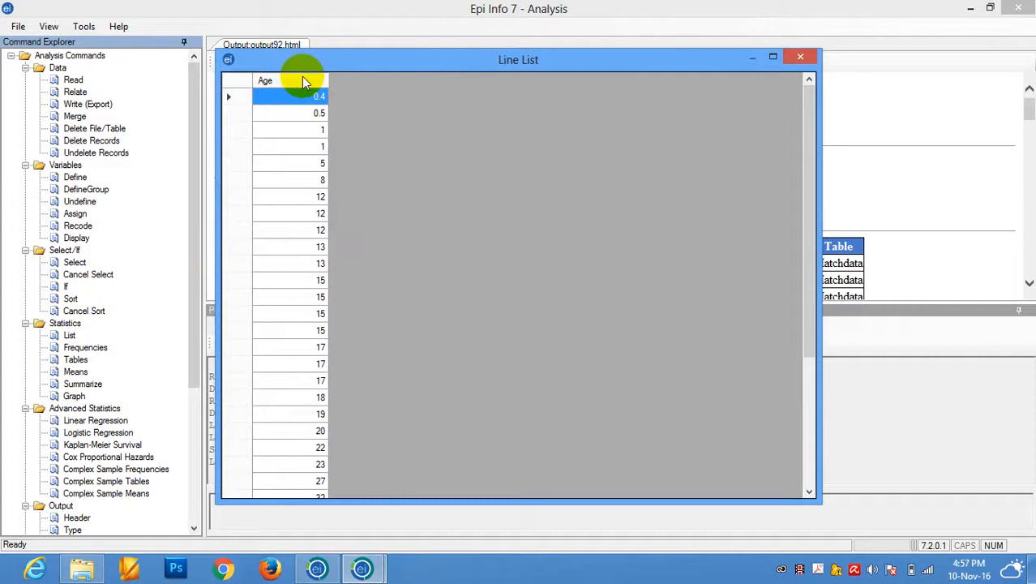
drag(807, 182, 824, 347)
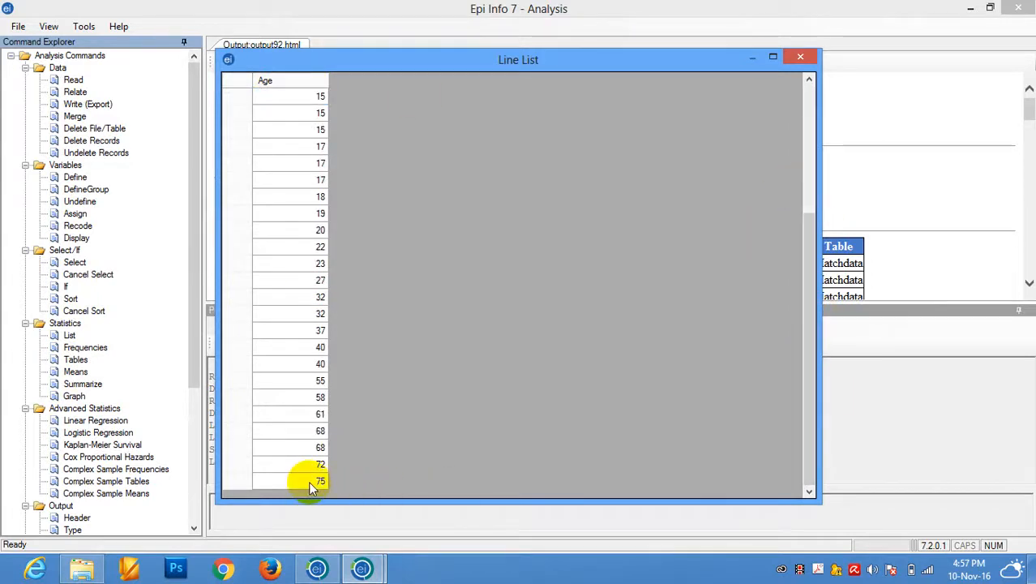
click(802, 58)
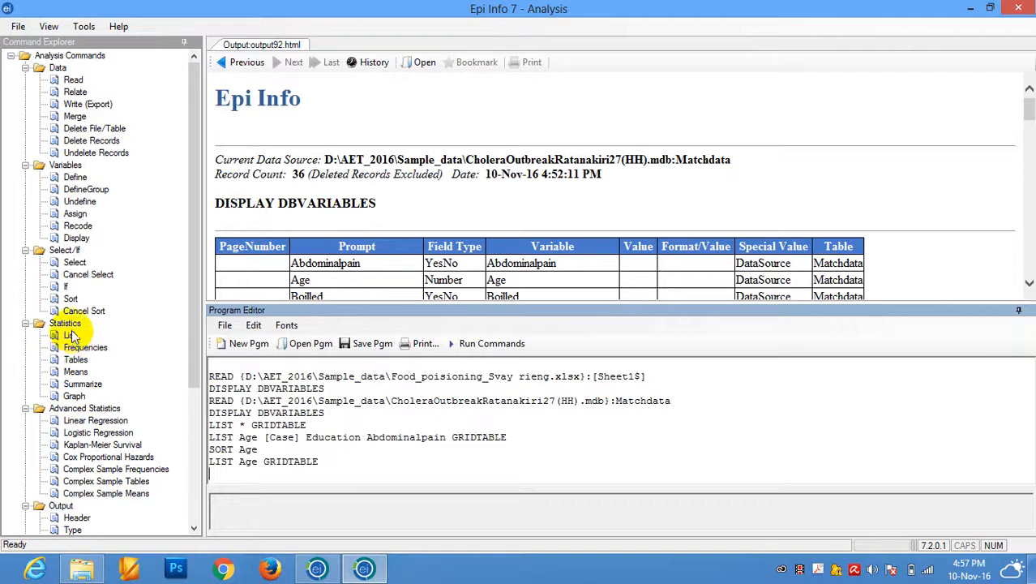
Sort the Matchdata records by the Age variable in descending order.
click(70, 298)
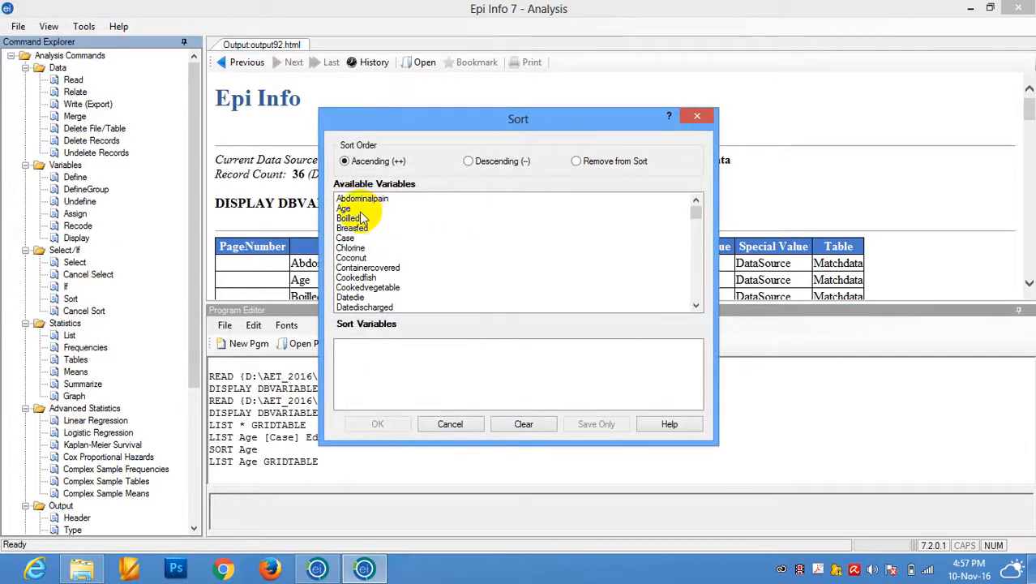
click(488, 162)
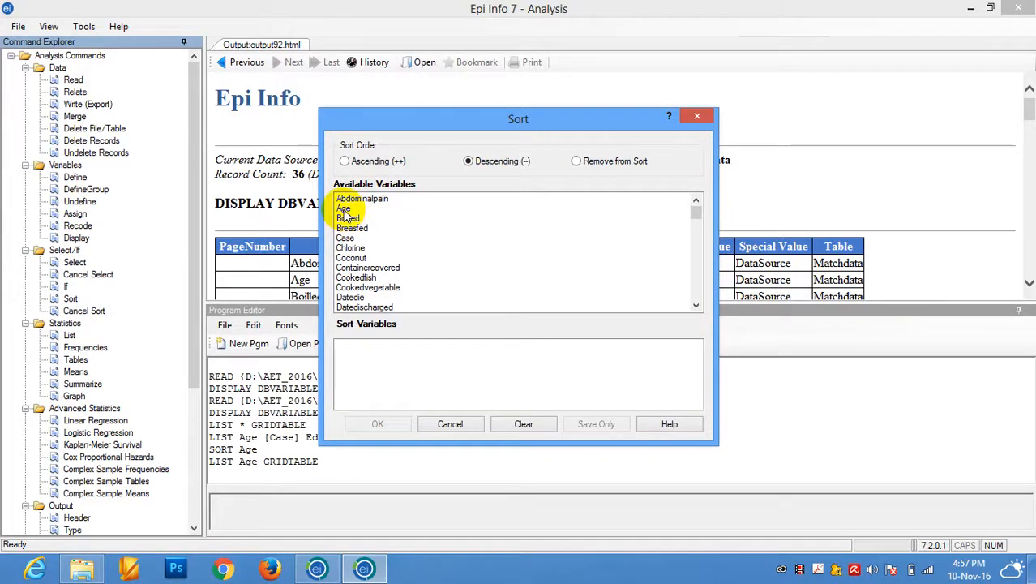
double_click(345, 210)
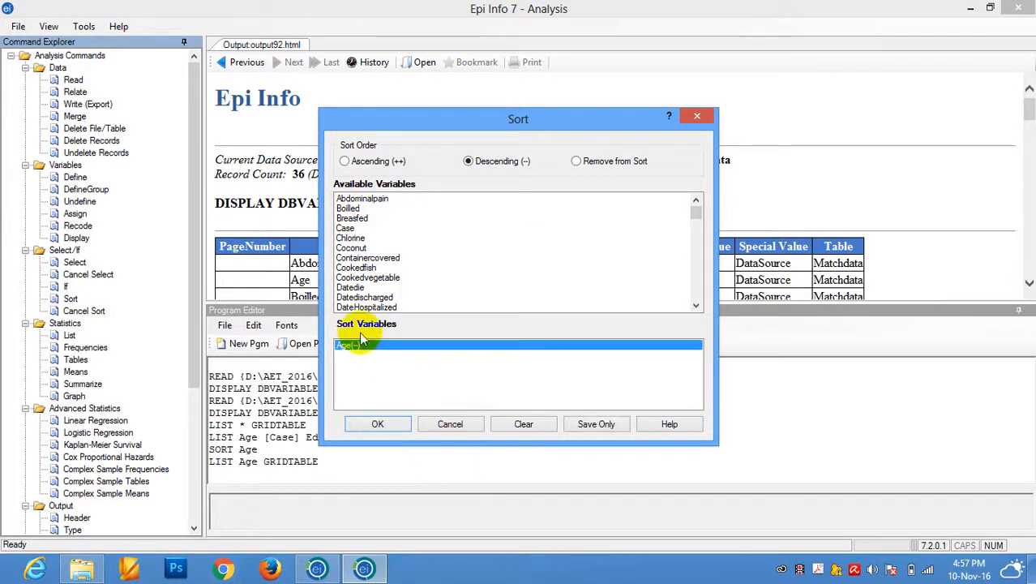
click(377, 426)
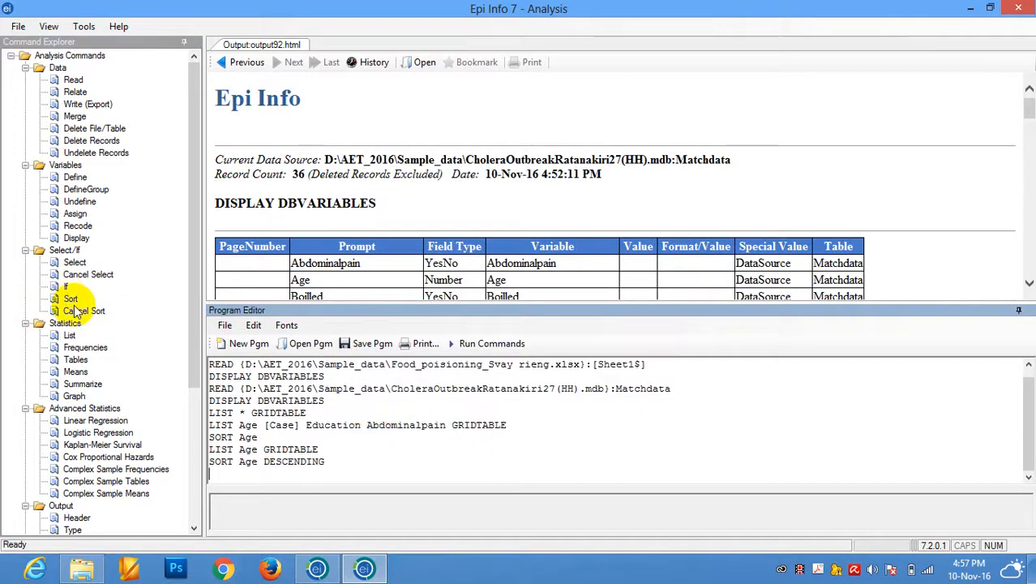
List the Age variable again in Grid display mode, check the descending order through the last record, and close the line list.
click(69, 336)
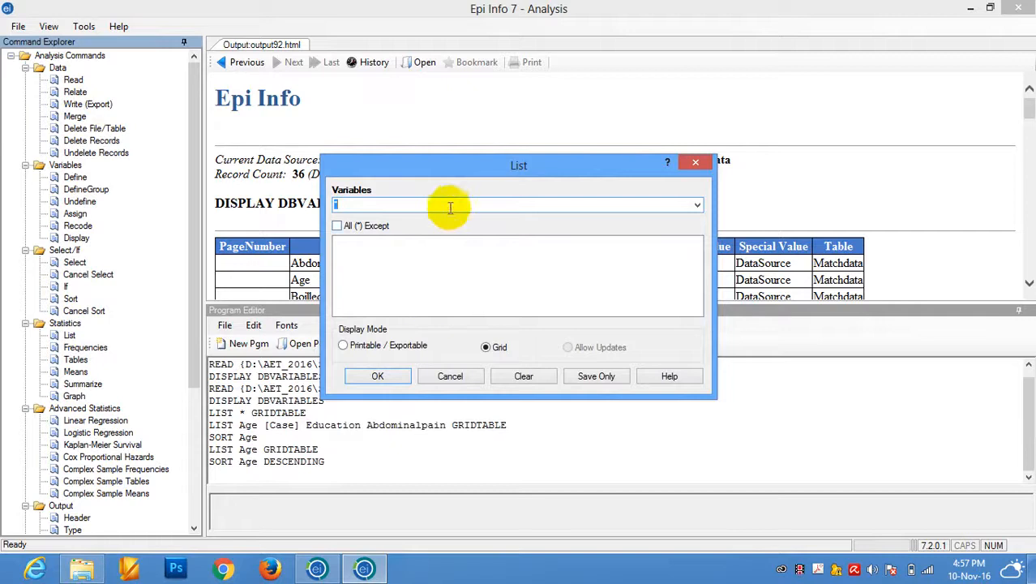
click(696, 204)
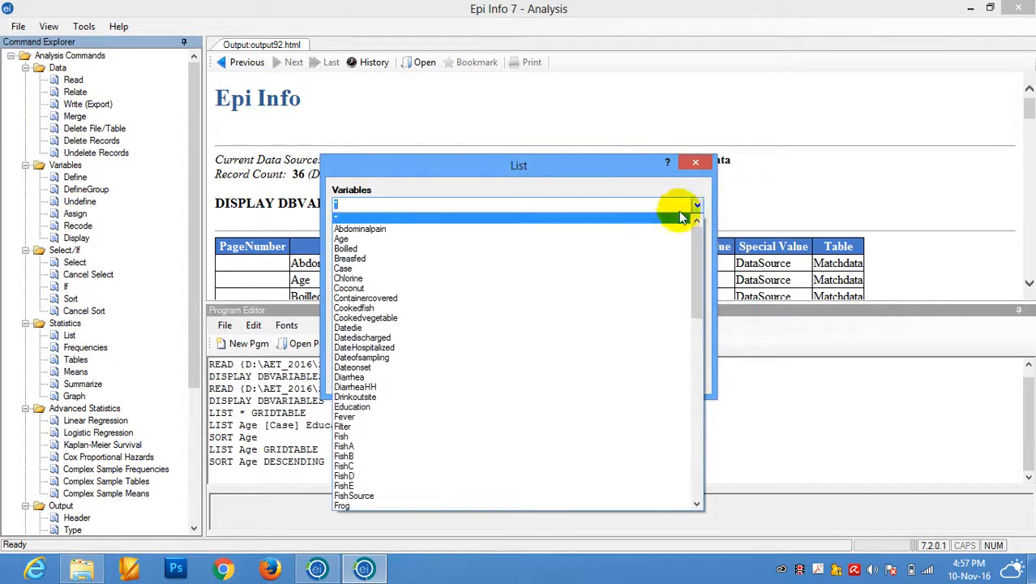
click(569, 235)
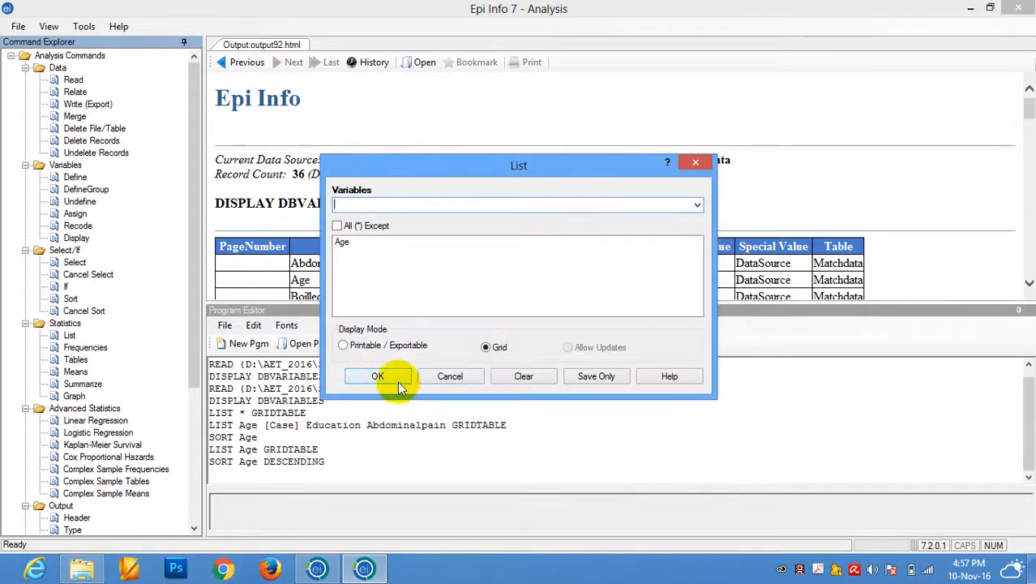
click(377, 376)
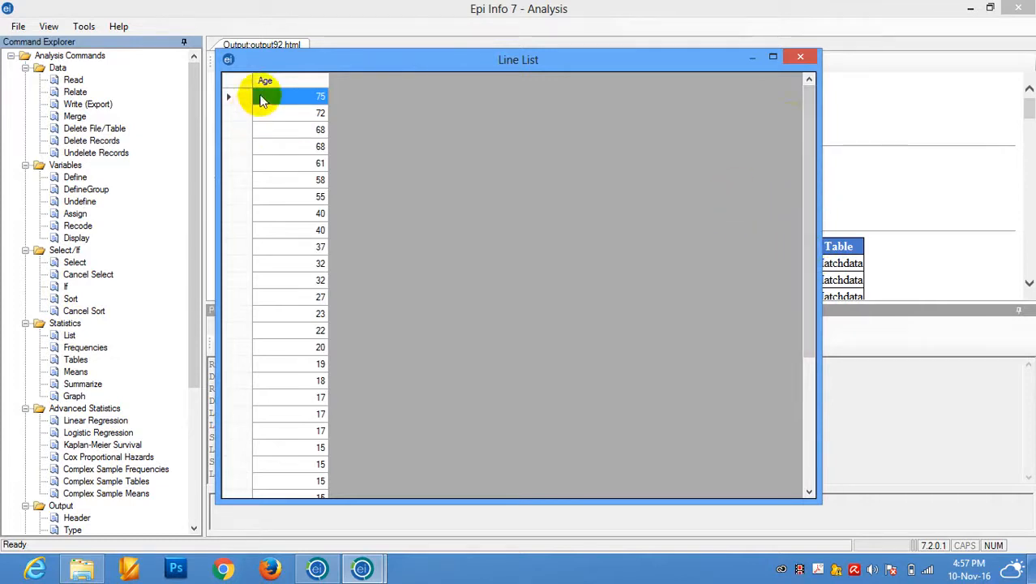
drag(811, 97, 840, 324)
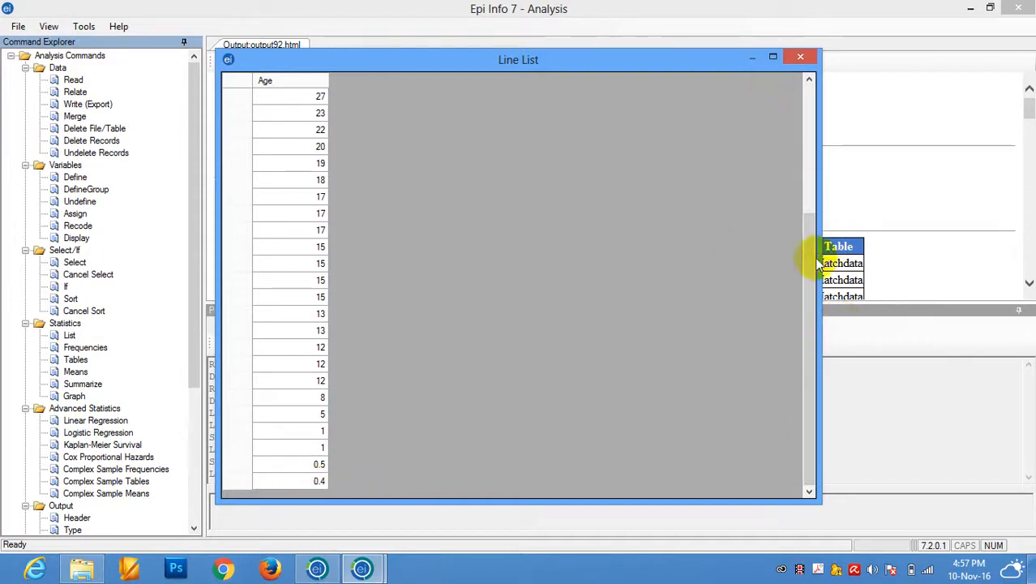
drag(814, 268, 802, 126)
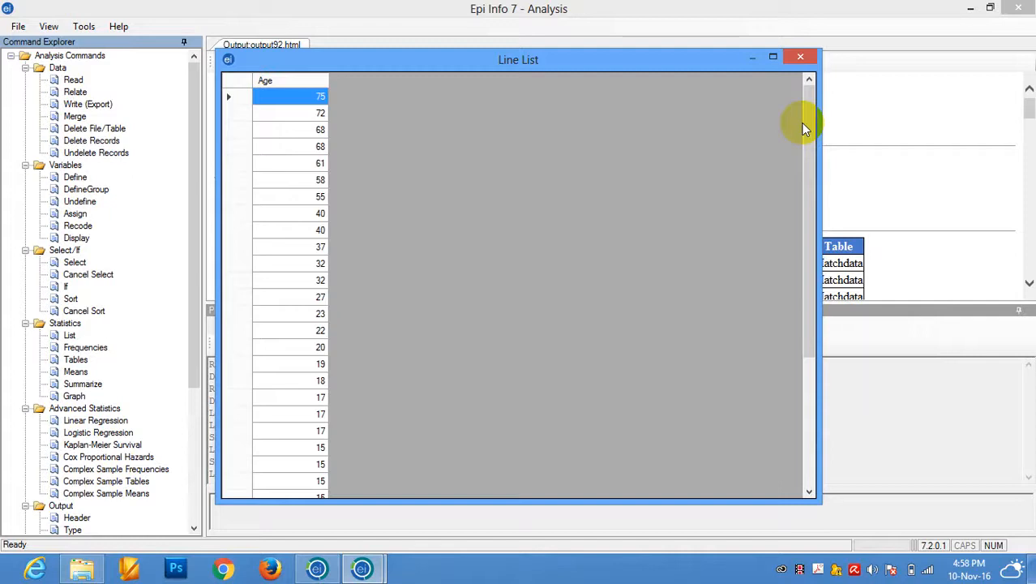
click(801, 58)
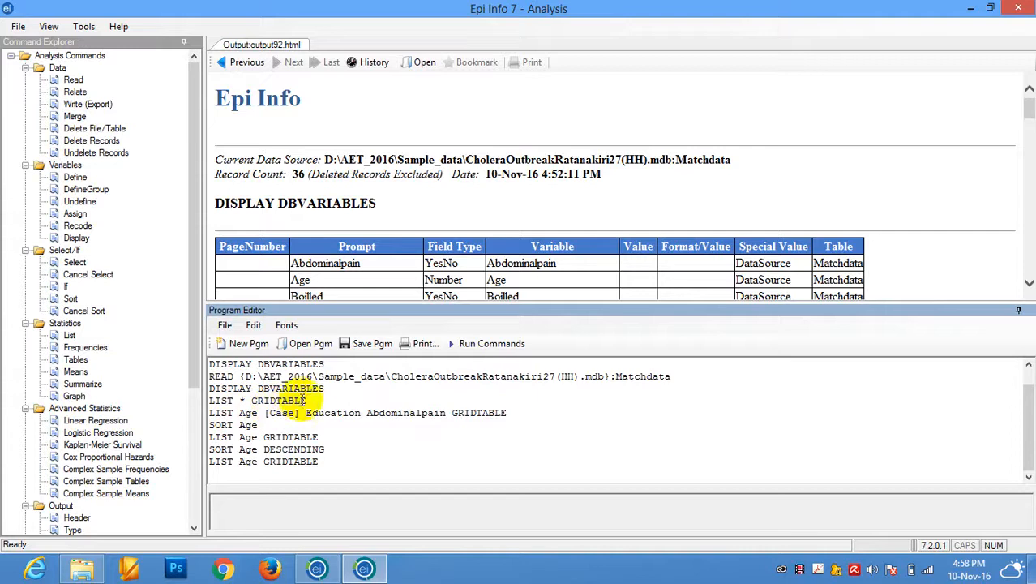
Rerun only the DISPLAY DBVARIABLES line that follows the Matchdata READ command in the program code.
click(309, 400)
drag(309, 400, 204, 400)
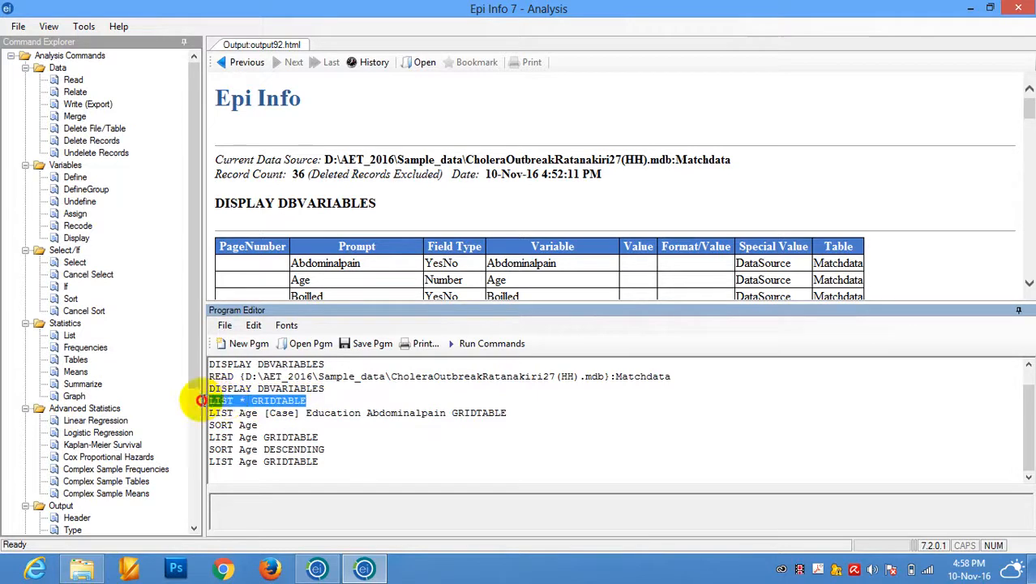
drag(331, 388, 209, 388)
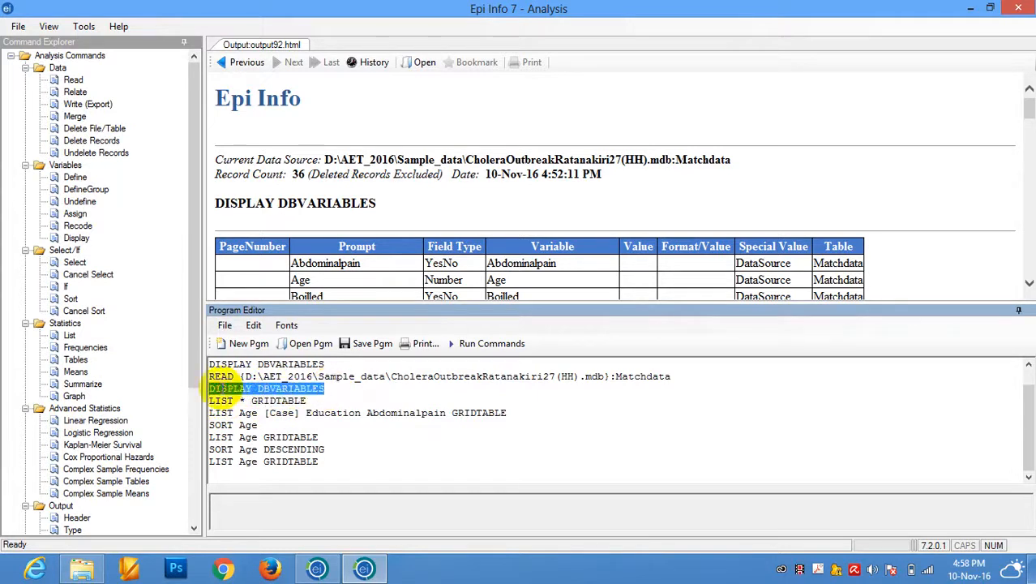
click(484, 346)
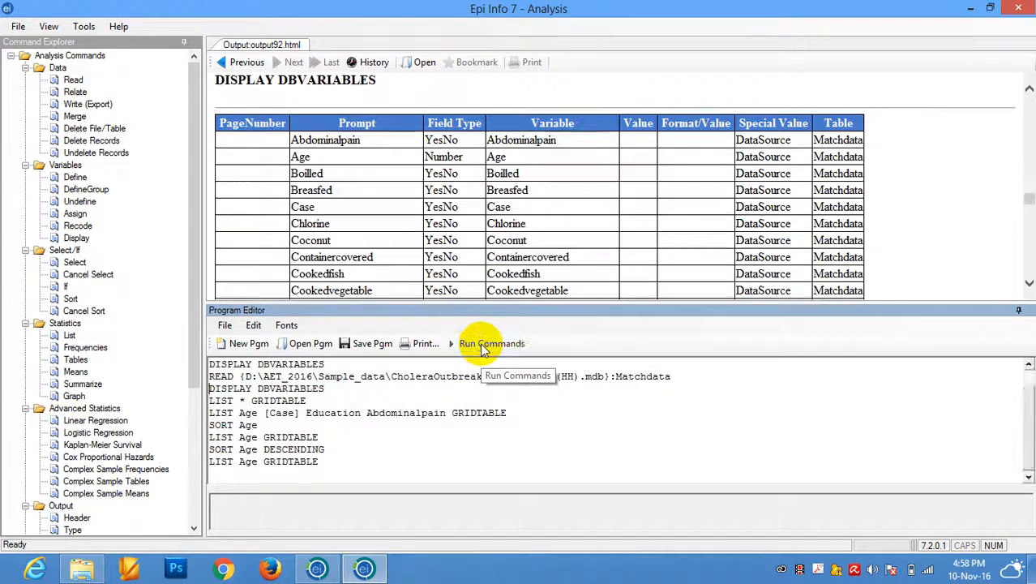
Rerun only the complete LIST * GRIDTABLE line from the program code, then close the resulting line list.
click(275, 400)
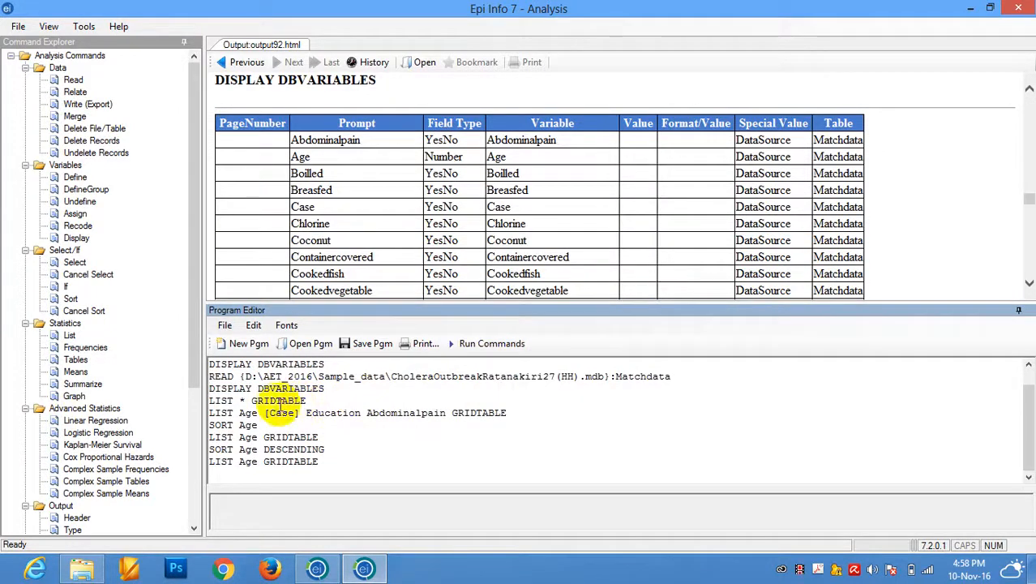
click(478, 344)
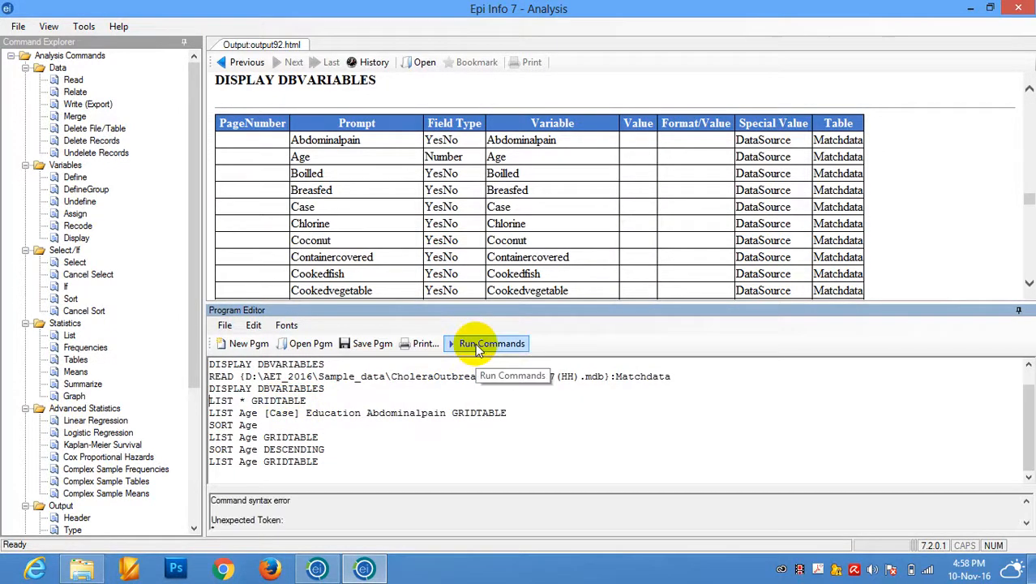
drag(306, 400, 201, 401)
click(477, 344)
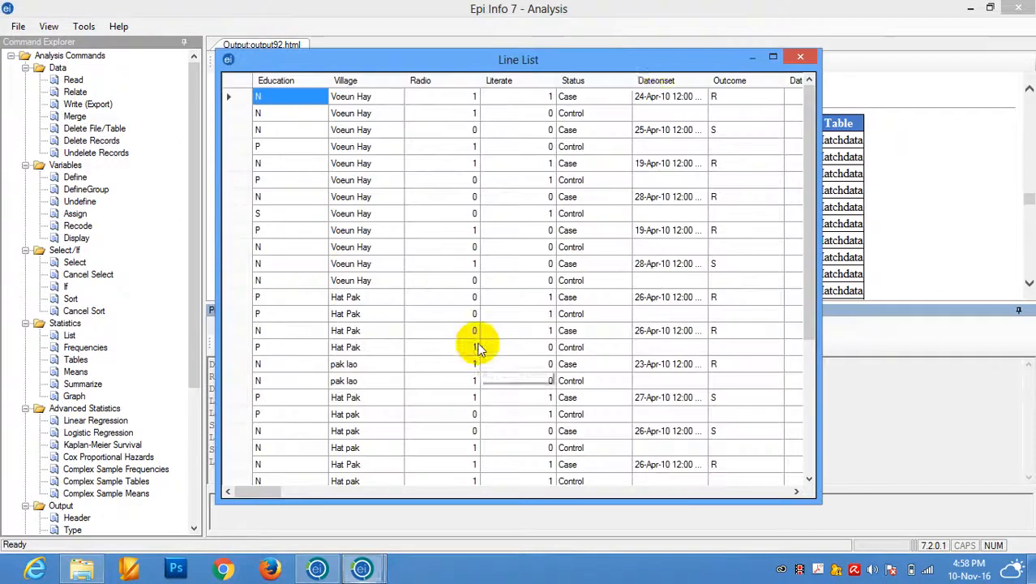
click(800, 57)
click(340, 461)
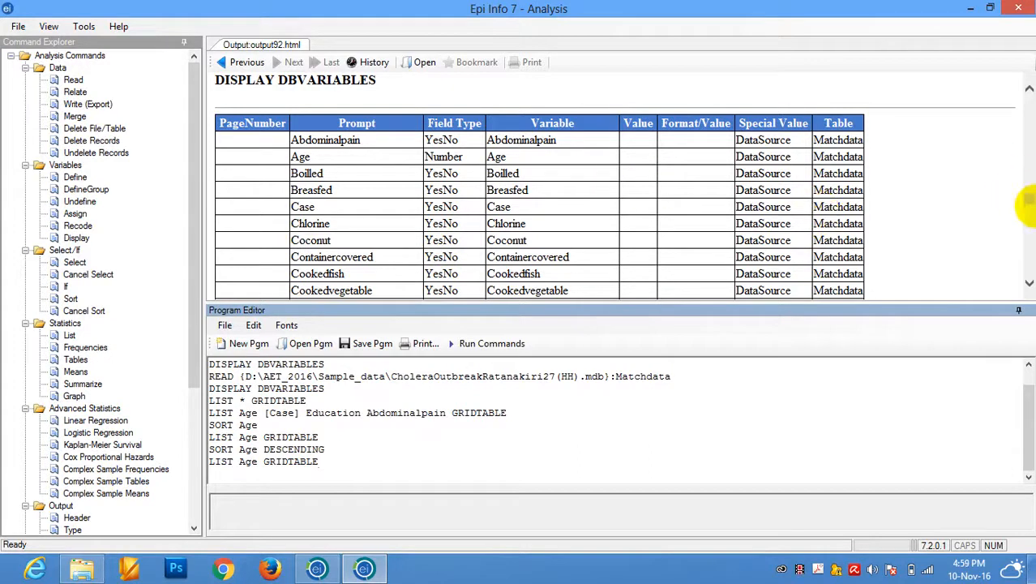
click(1028, 206)
scroll(1028, 207, down, 1)
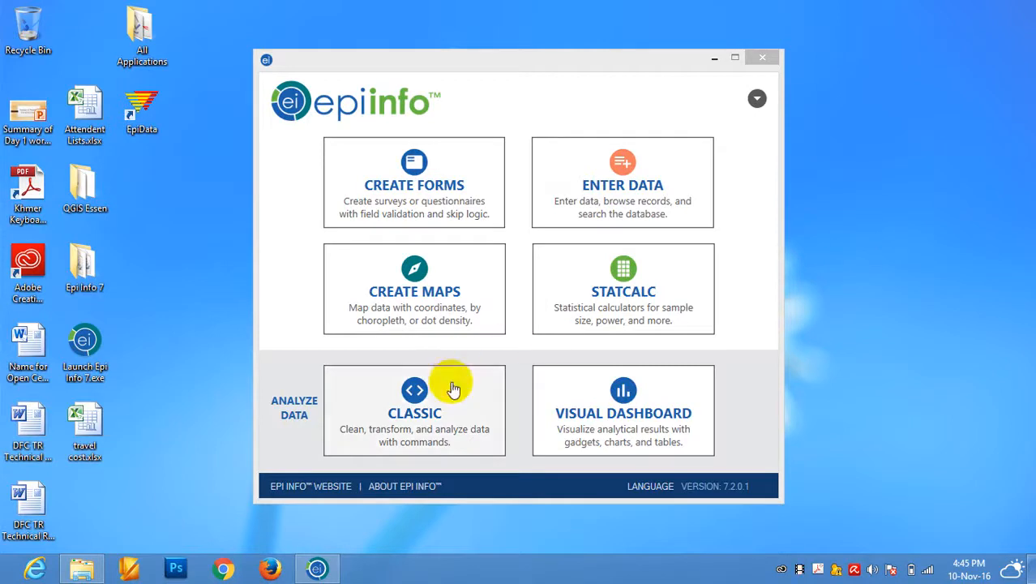
Open the Classic data analysis module from the Epi Info launcher.
click(416, 423)
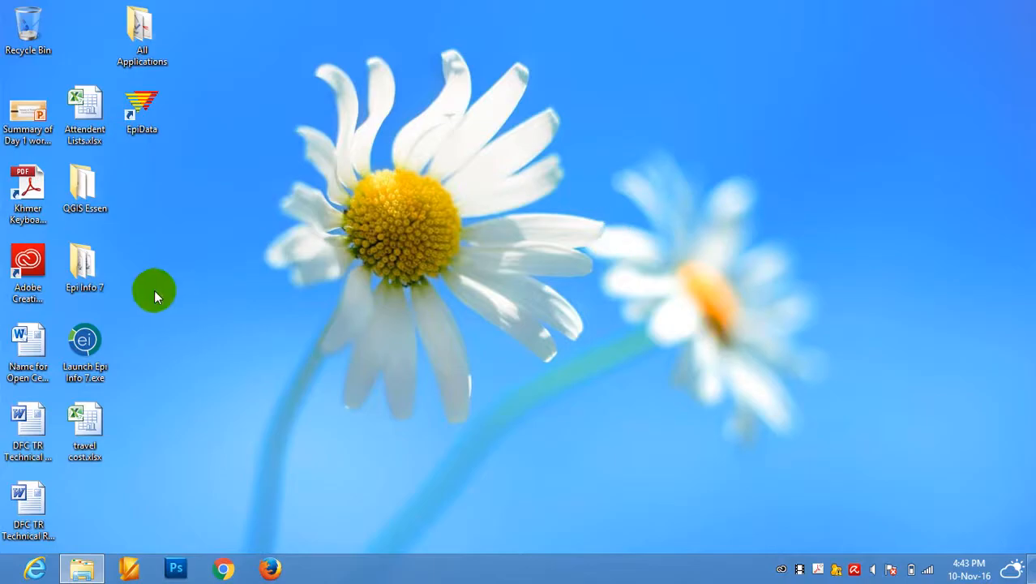
Launch Epi Info 7 from the desktop and raise the system sound volume.
double_click(81, 338)
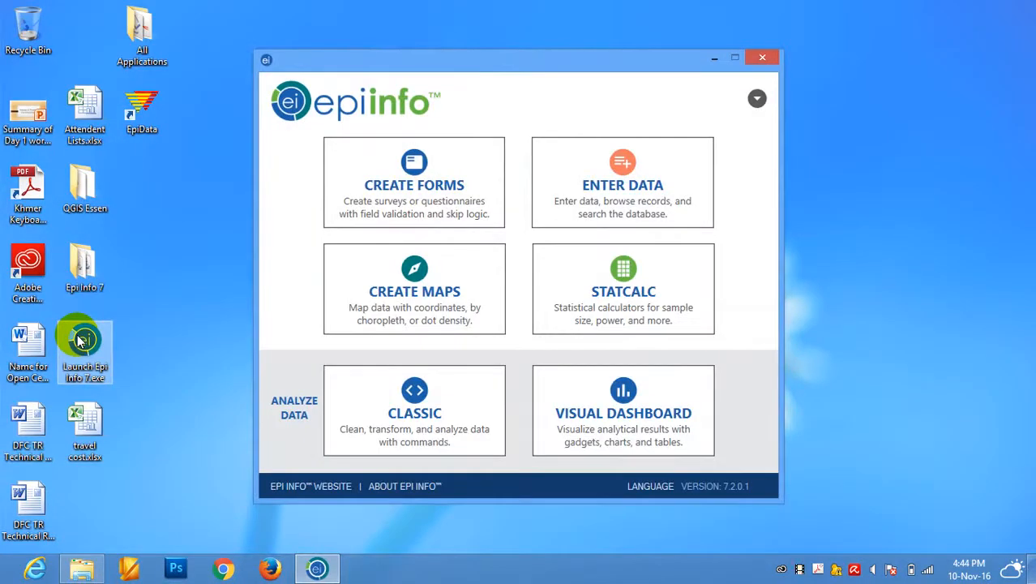
click(879, 570)
drag(874, 456, 881, 371)
click(897, 258)
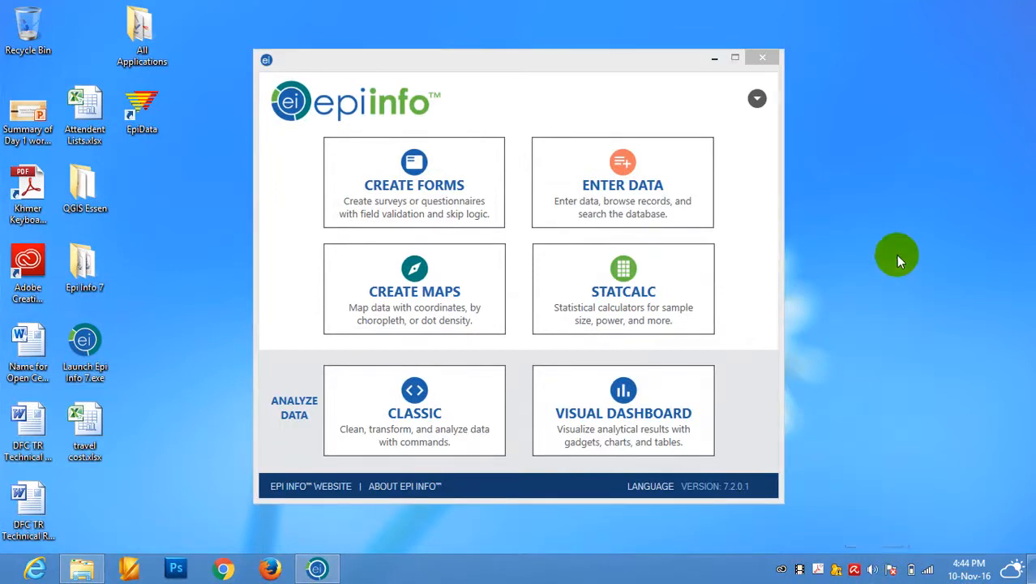